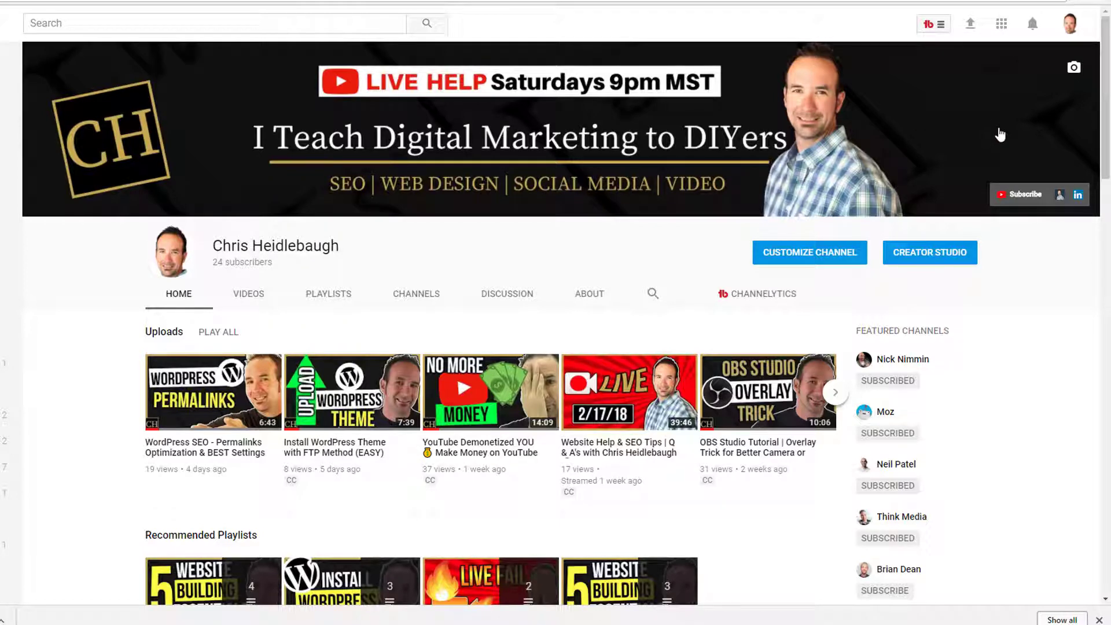
Step: Look at the banners of the first featured channel and the first channel it recommends, and return to your own channel page
click(895, 360)
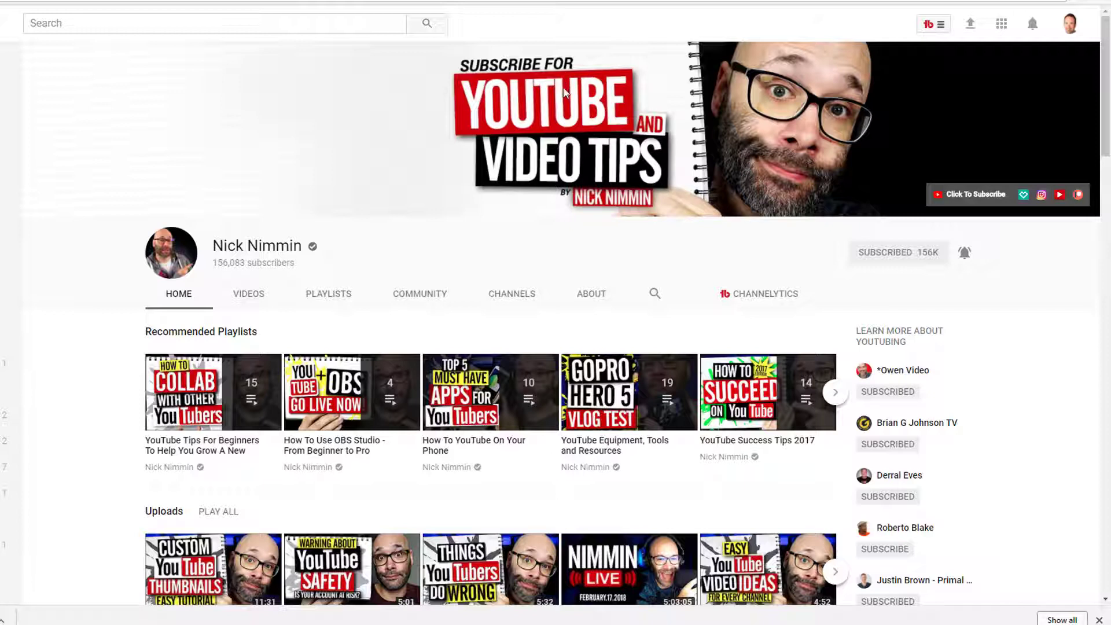
click(905, 379)
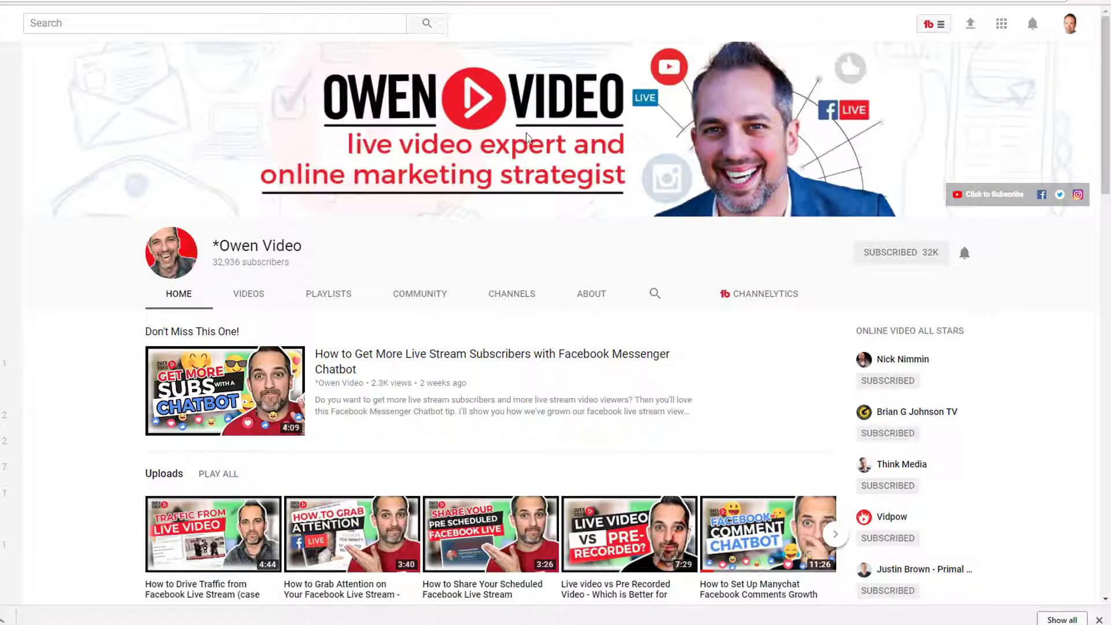
click(1071, 28)
click(962, 103)
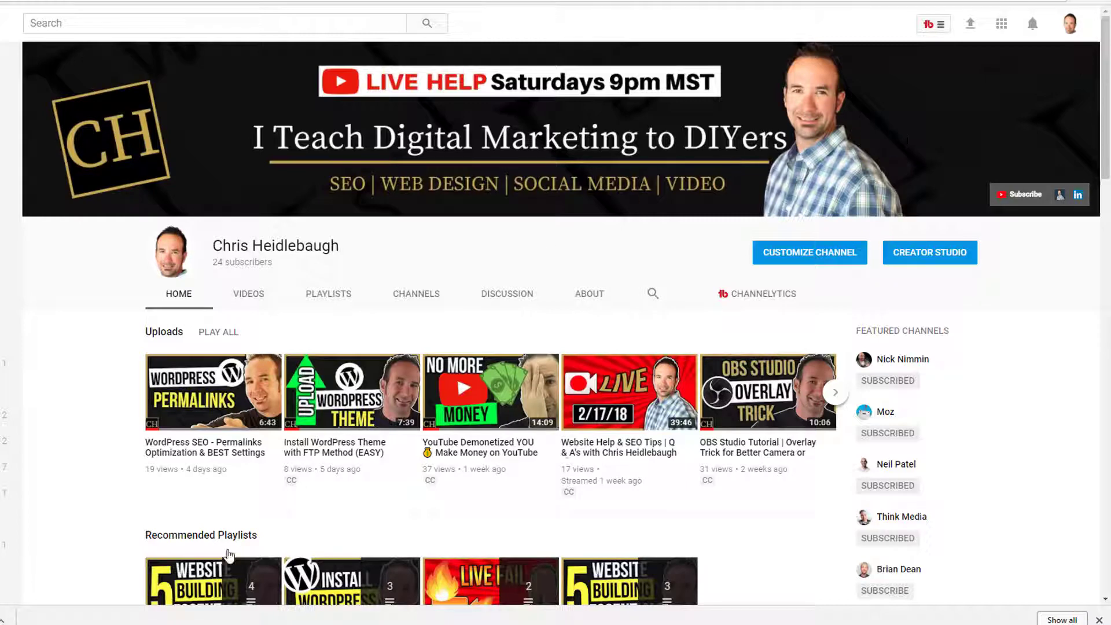
Step: Switch to Canva's pricing page and compare the features of the Canva, Canva for Work and Canva Enterprise plans
mouse_move(201, 623)
click(305, 619)
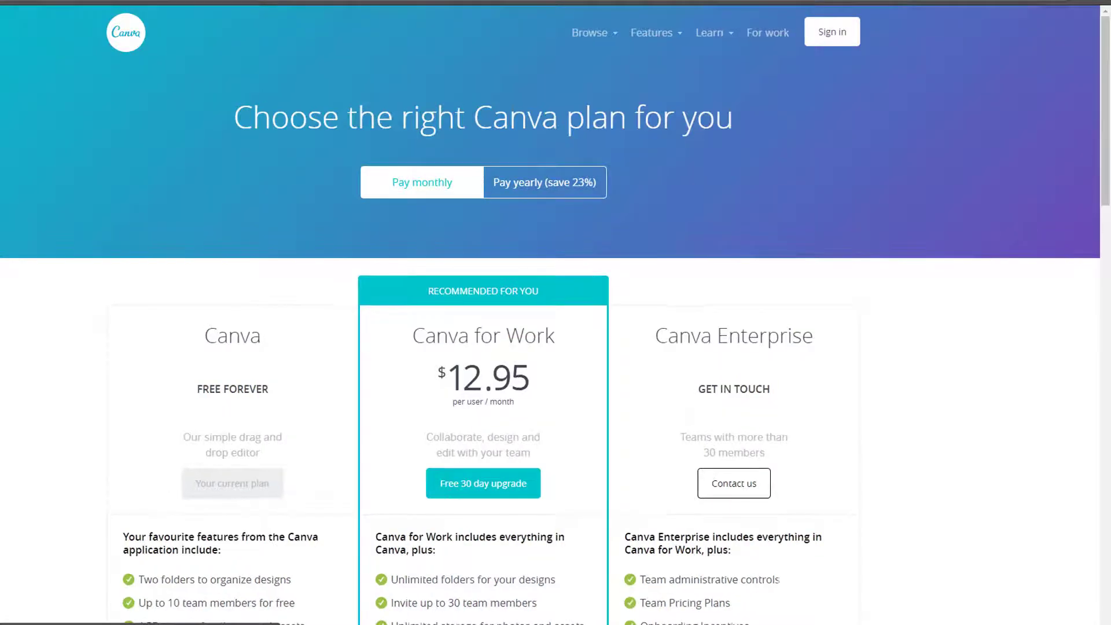
scroll(219, 243, down, 2)
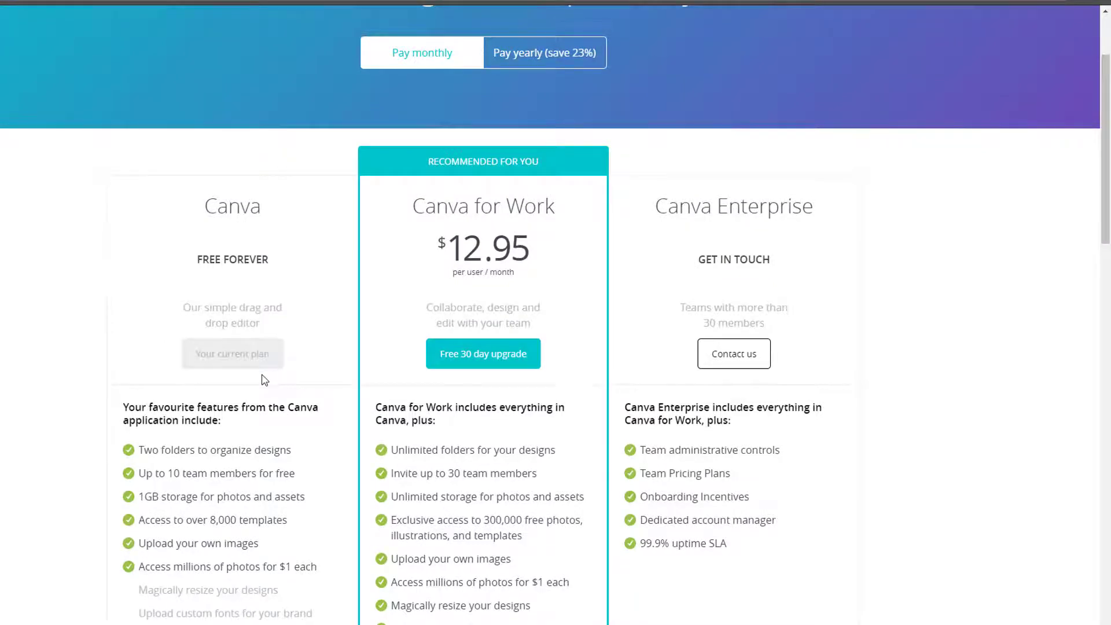
scroll(265, 377, down, 2)
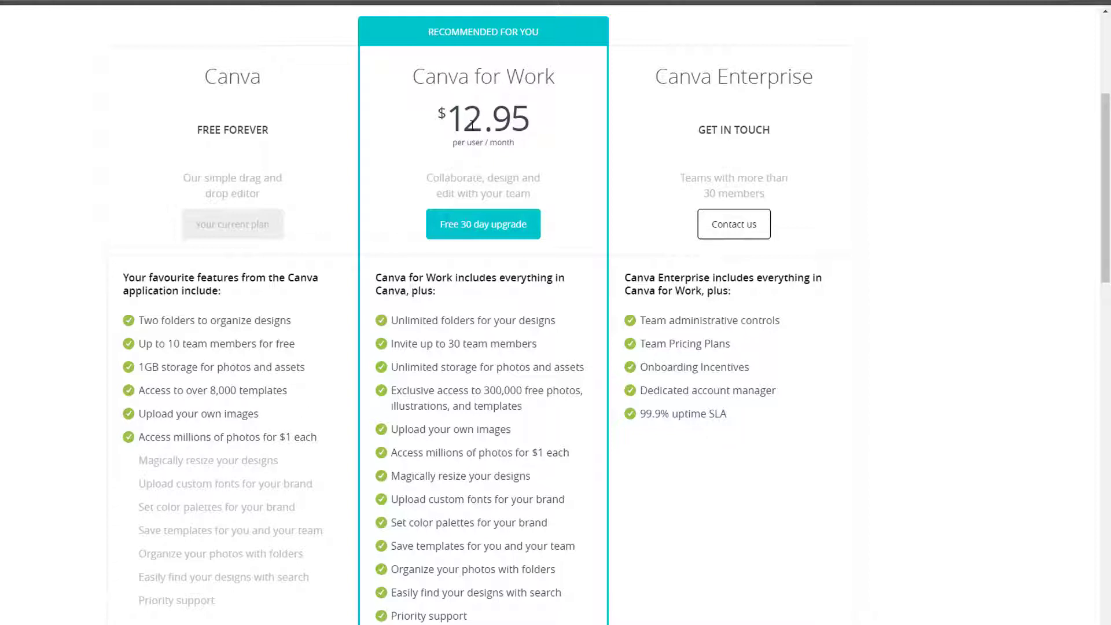
scroll(528, 360, down, 3)
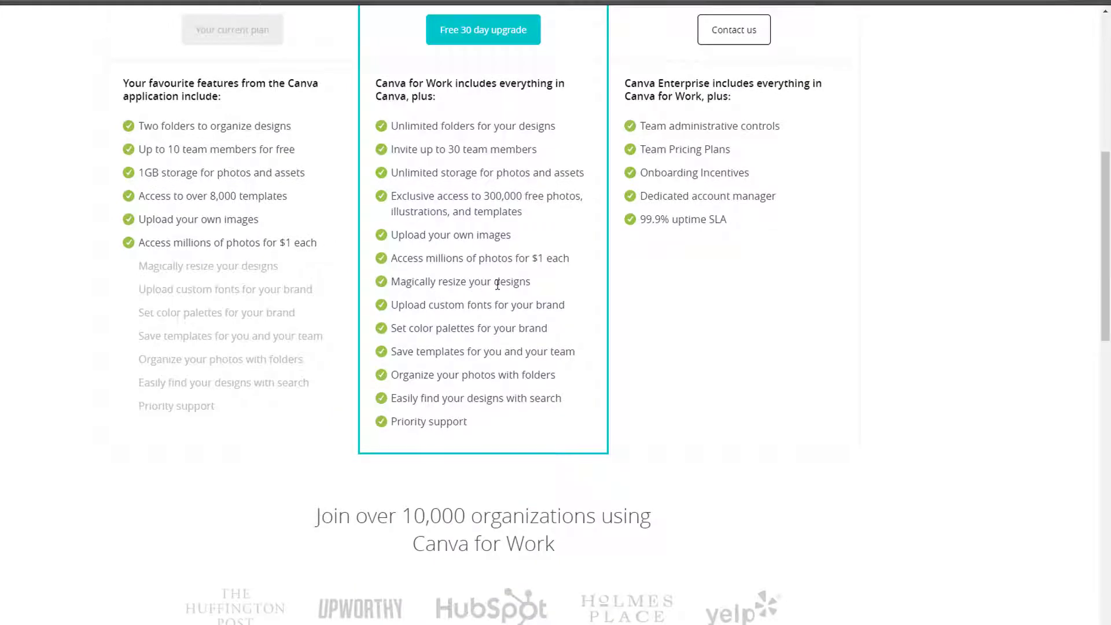
scroll(513, 301, up, 4)
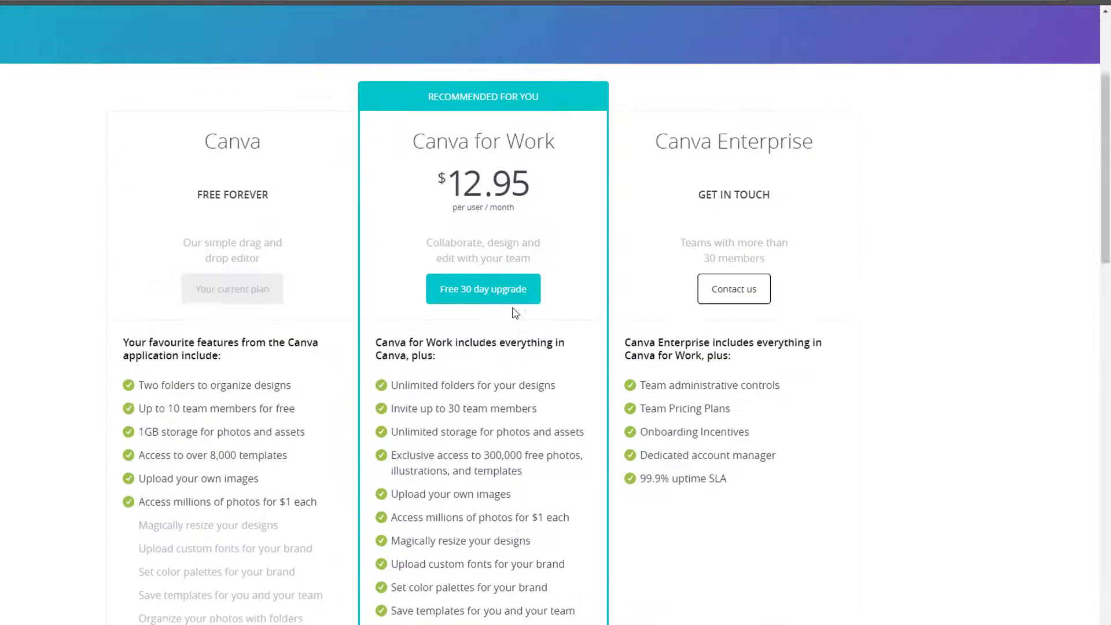
scroll(520, 354, up, 3)
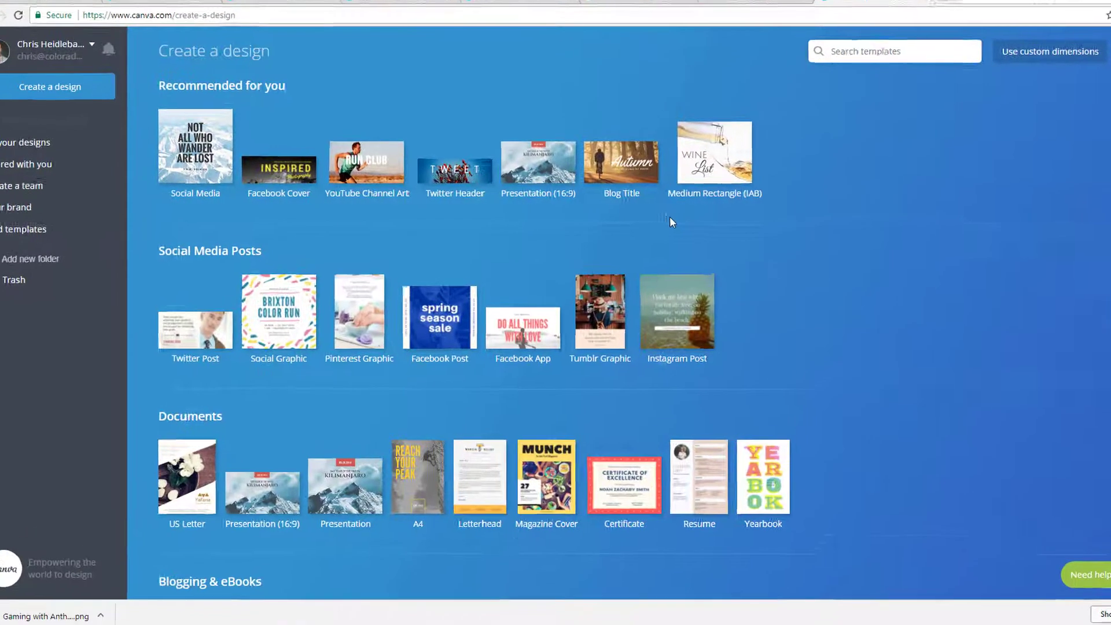
Step: Browse the available design types and create a new YouTube Channel Art design at 2560 × 1440 px
scroll(220, 278, down, 3)
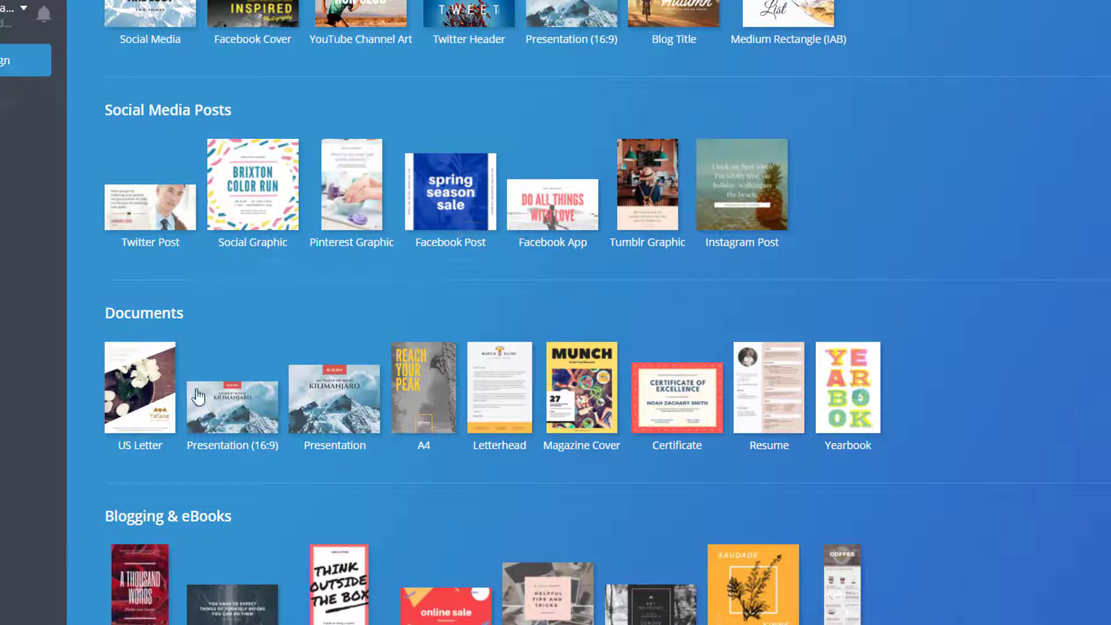
scroll(175, 521, down, 5)
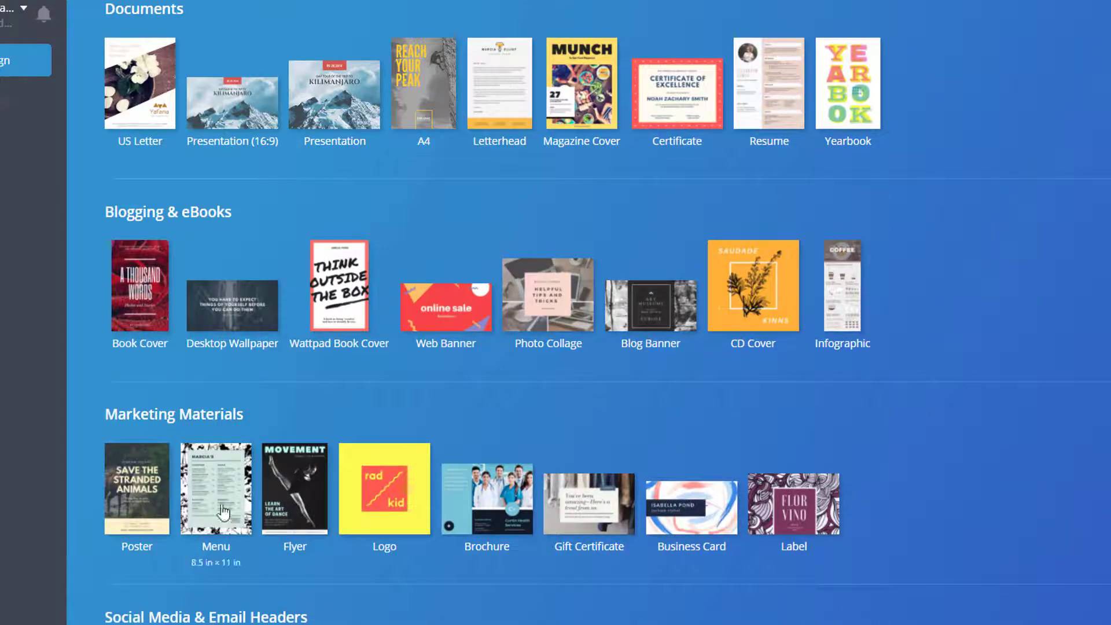
scroll(235, 425, down, 5)
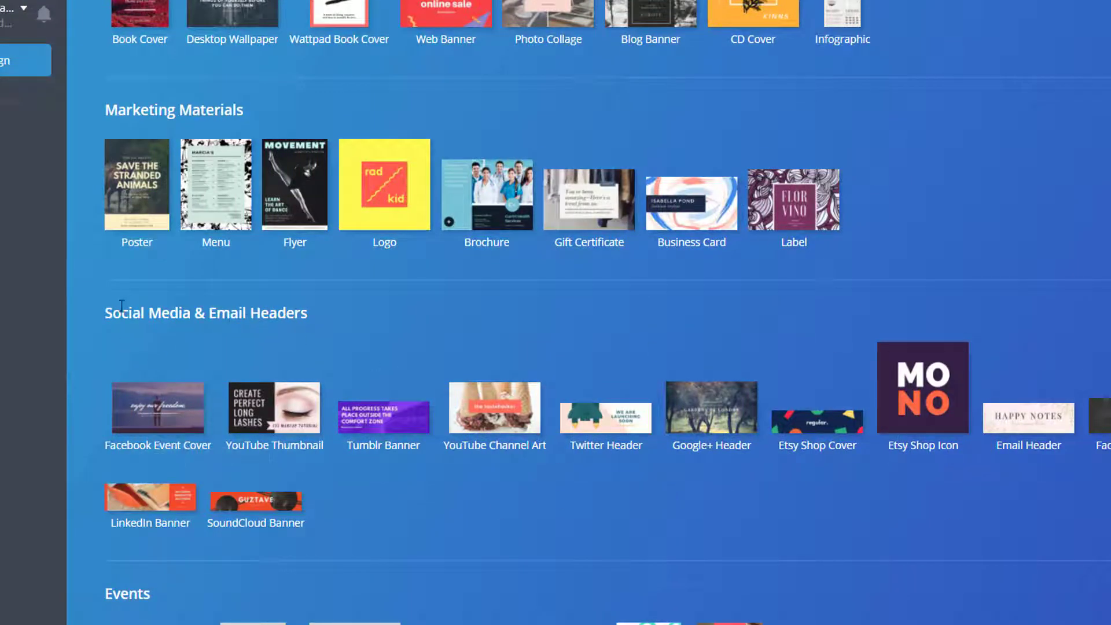
scroll(347, 383, up, 12)
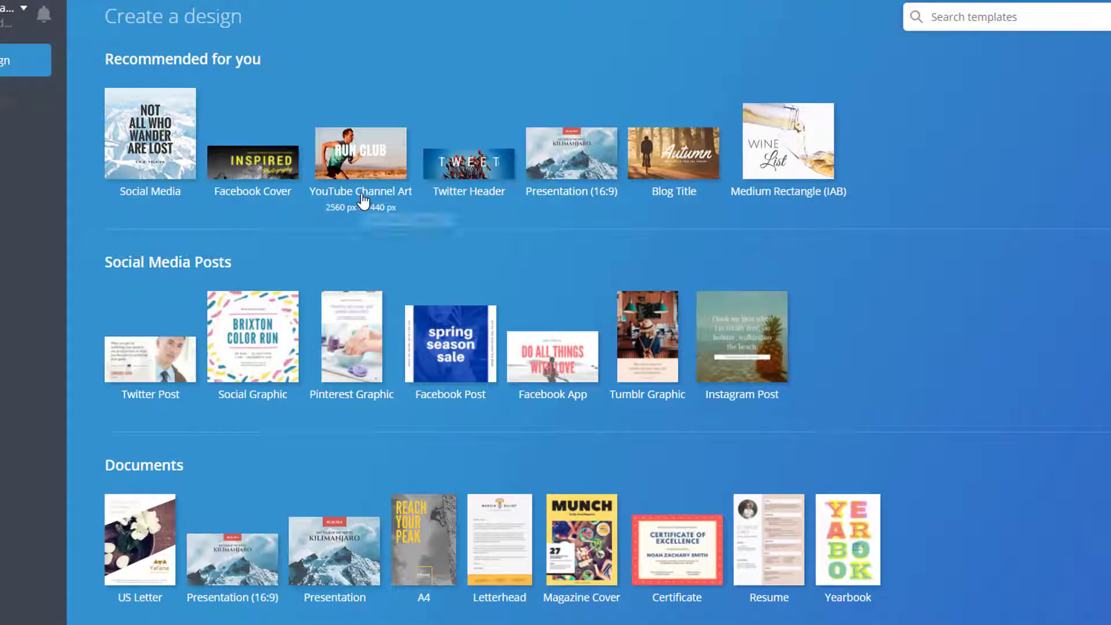
click(363, 200)
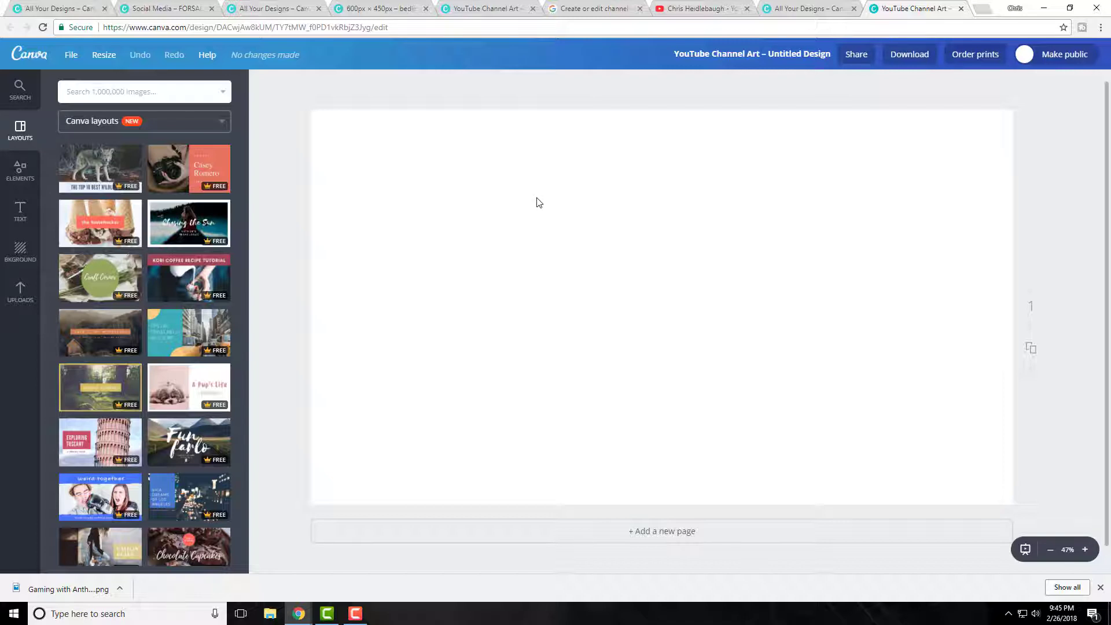
Step: Review the image size and file guidelines, including the text and logo safe area, in the YouTube Help article on channel art
click(575, 10)
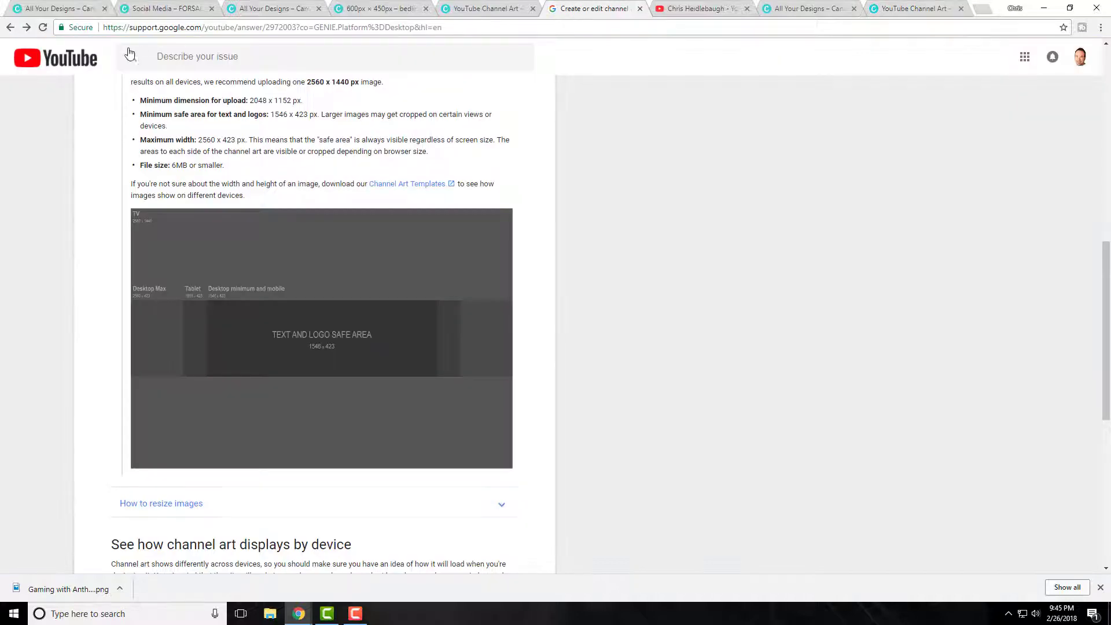
scroll(128, 124, up, 10)
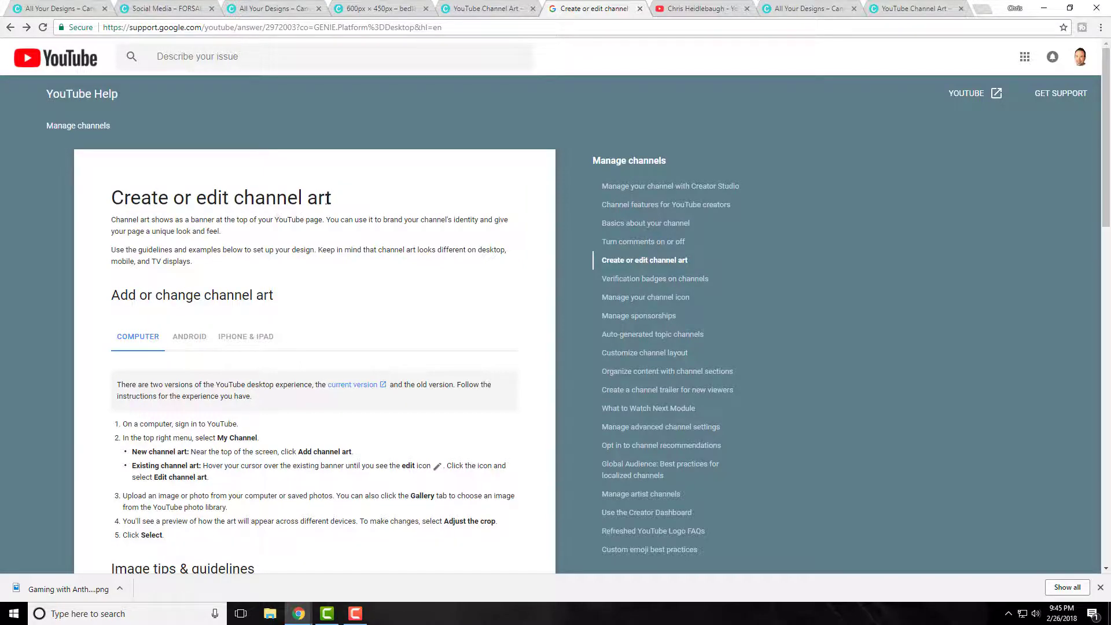
scroll(328, 201, down, 7)
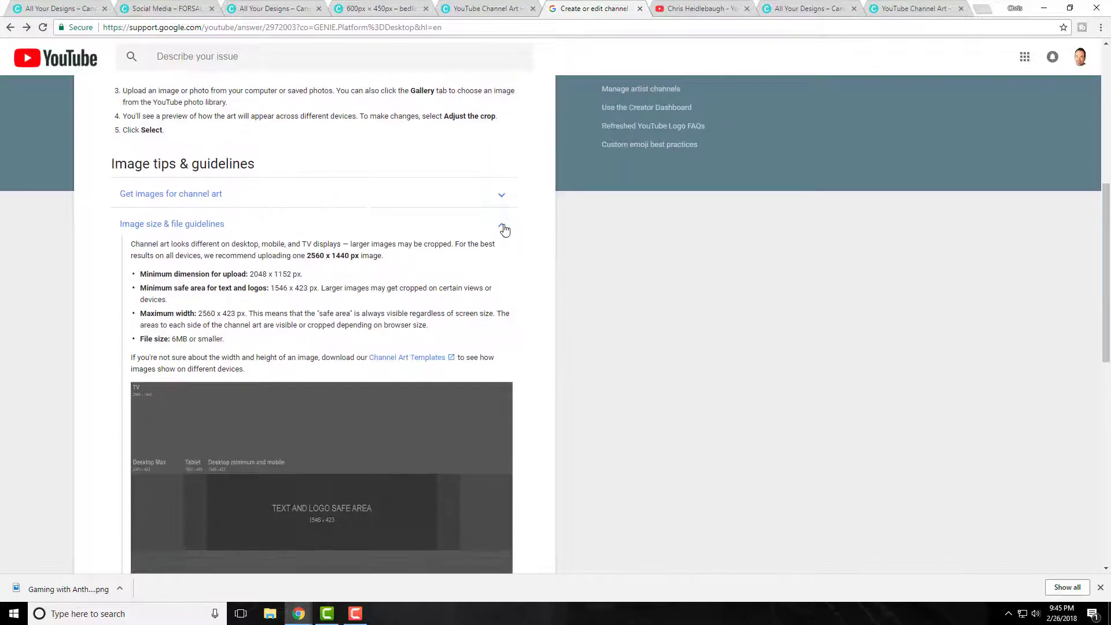
click(502, 228)
scroll(405, 138, down, 3)
scroll(310, 181, up, 4)
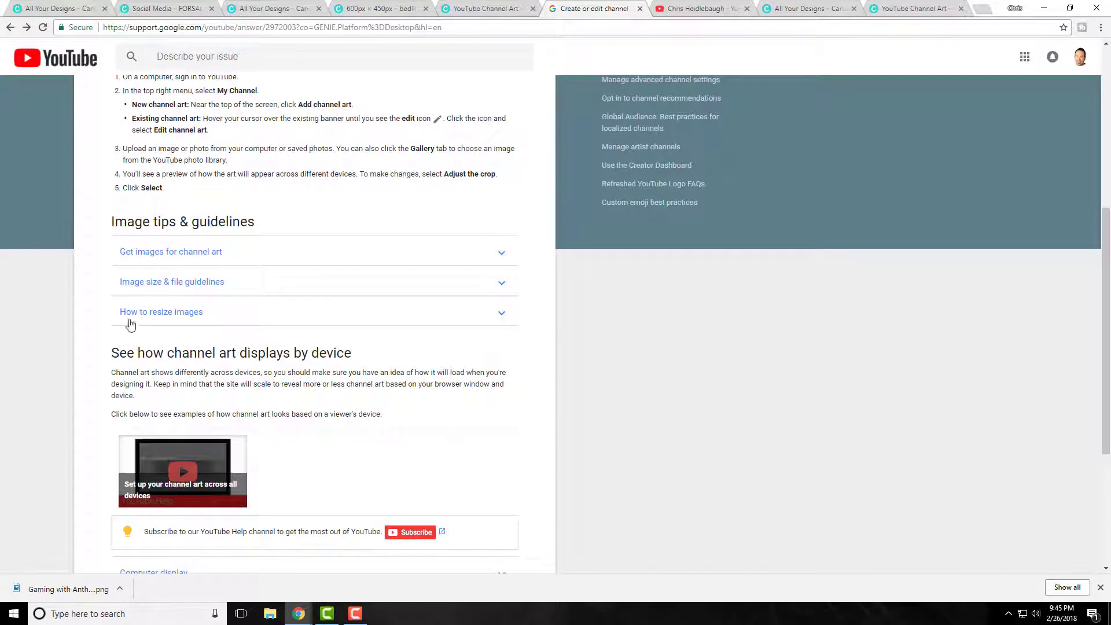
click(226, 283)
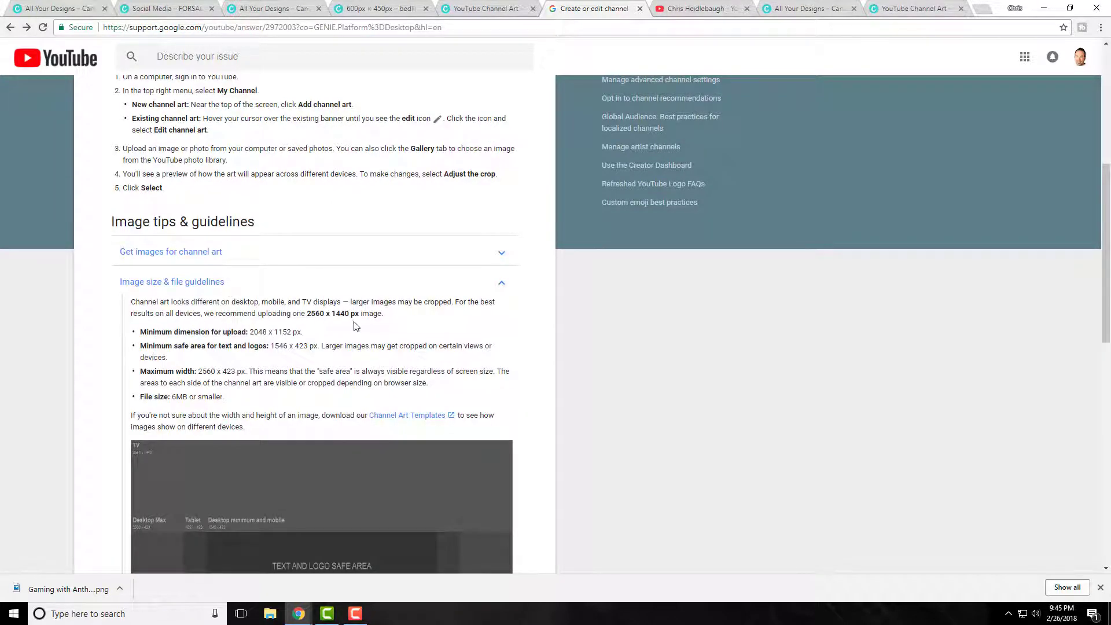
scroll(157, 322, down, 2)
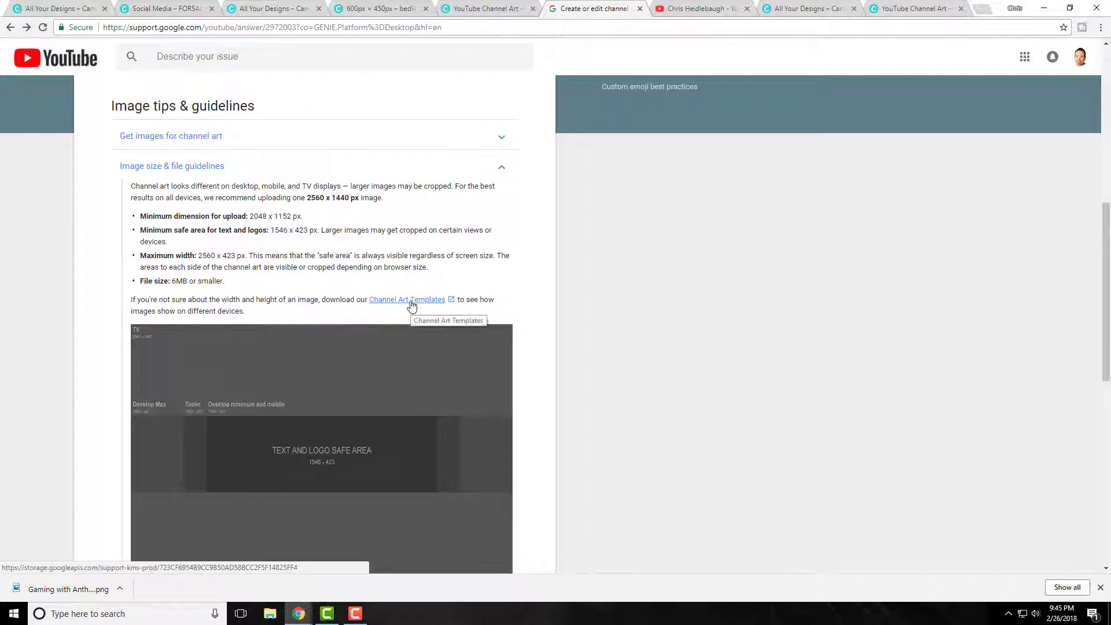
scroll(414, 427, down, 1)
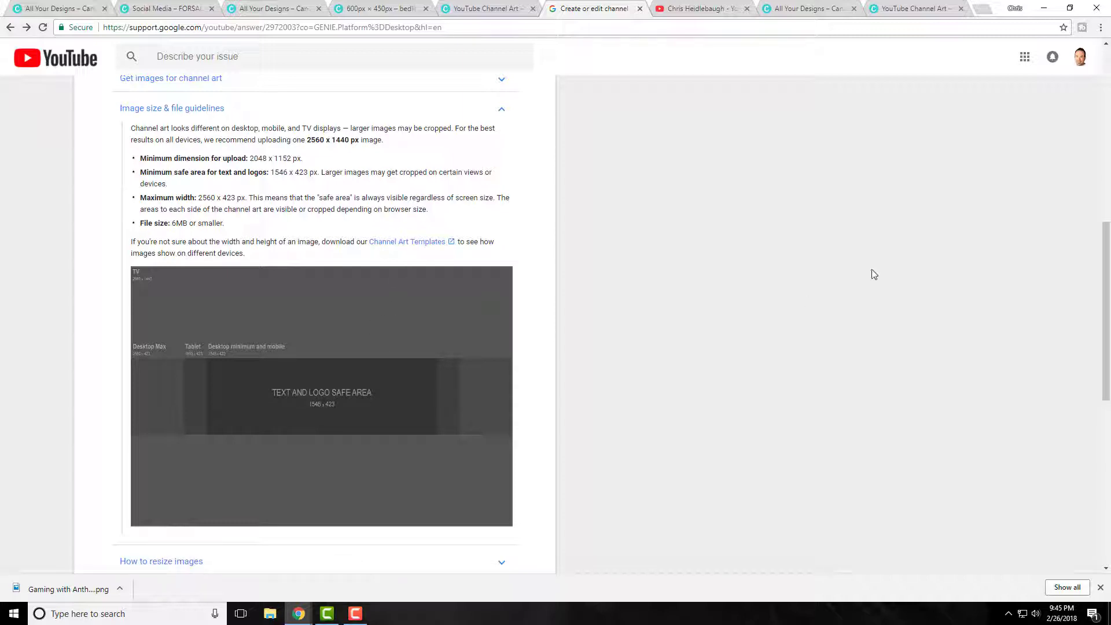
Step: Return to the blank YouTube Channel Art design in Canva and apply the green gaming layout with controllers and a round photo
click(917, 9)
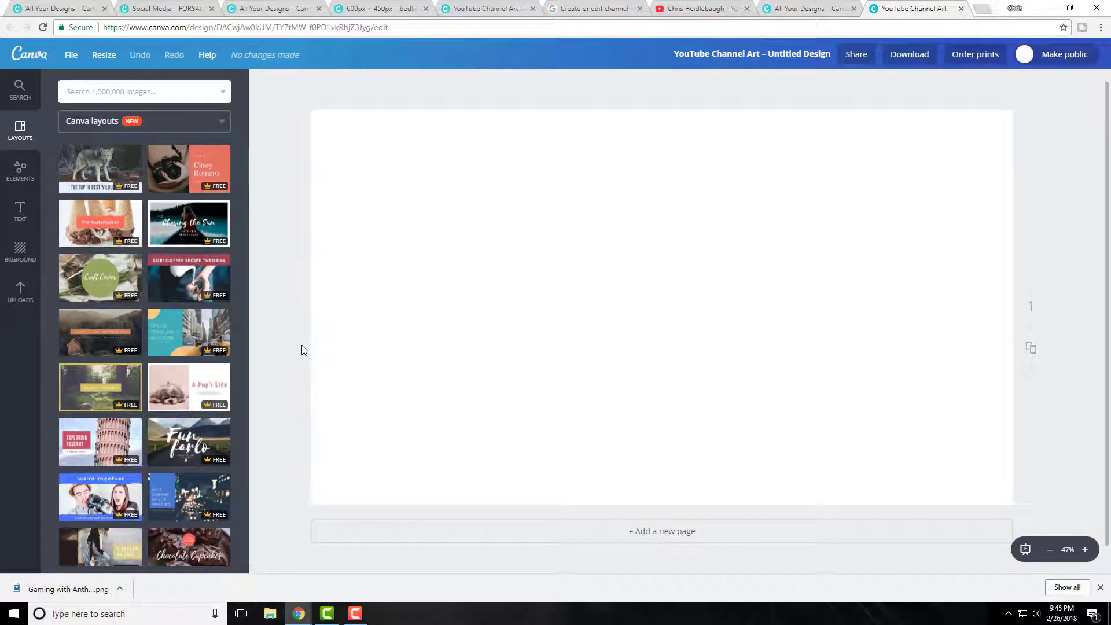
scroll(300, 346, up, 1)
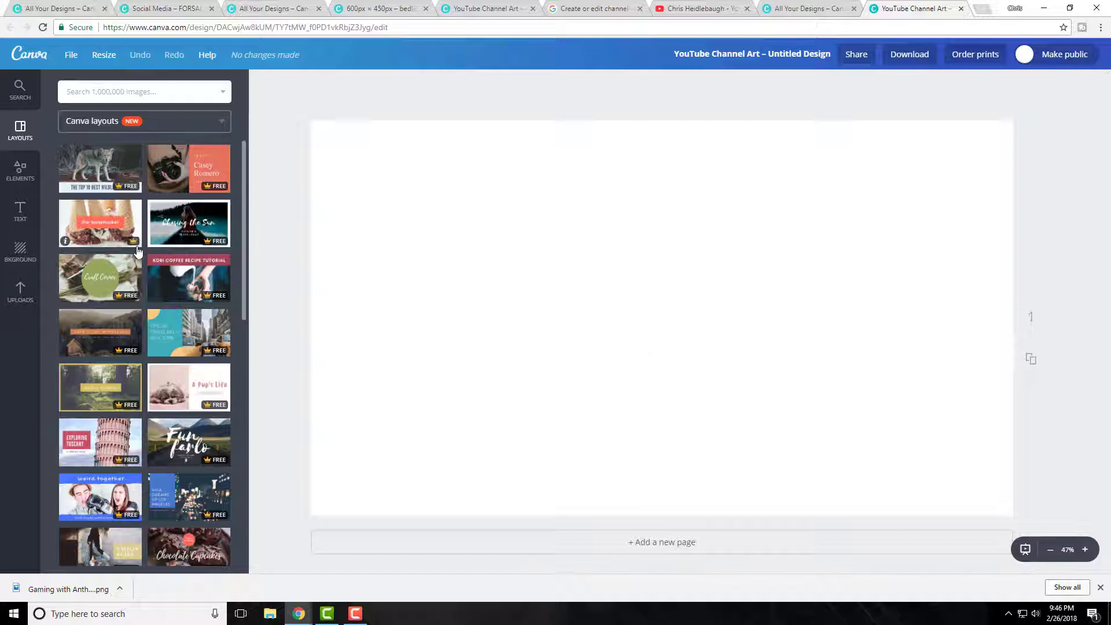
scroll(139, 248, down, 2)
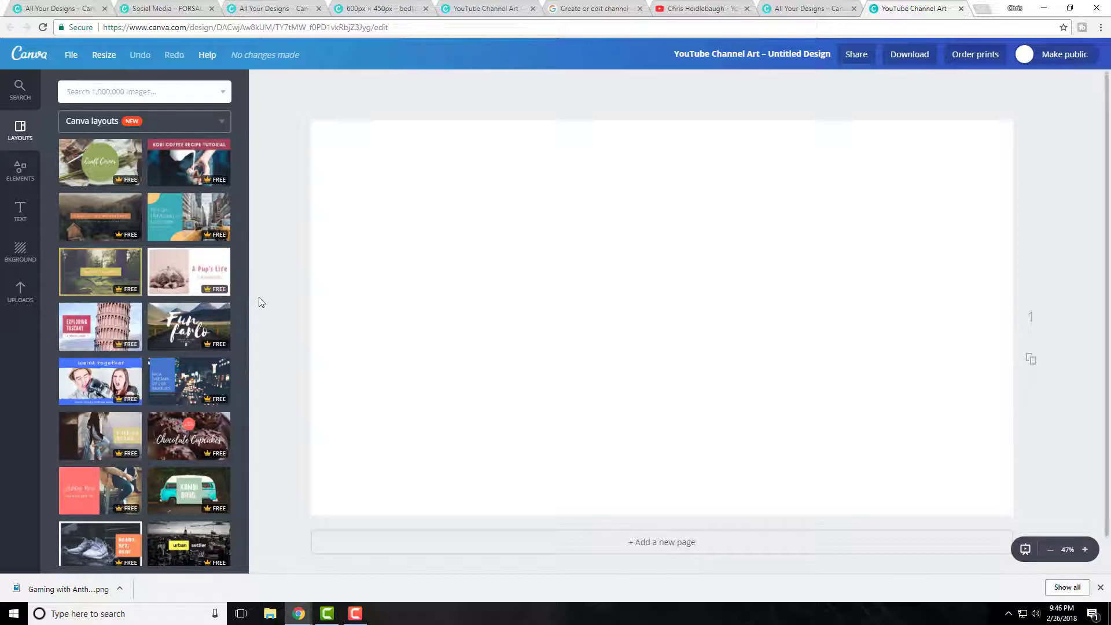
scroll(258, 302, down, 1)
scroll(196, 327, down, 5)
scroll(197, 327, down, 4)
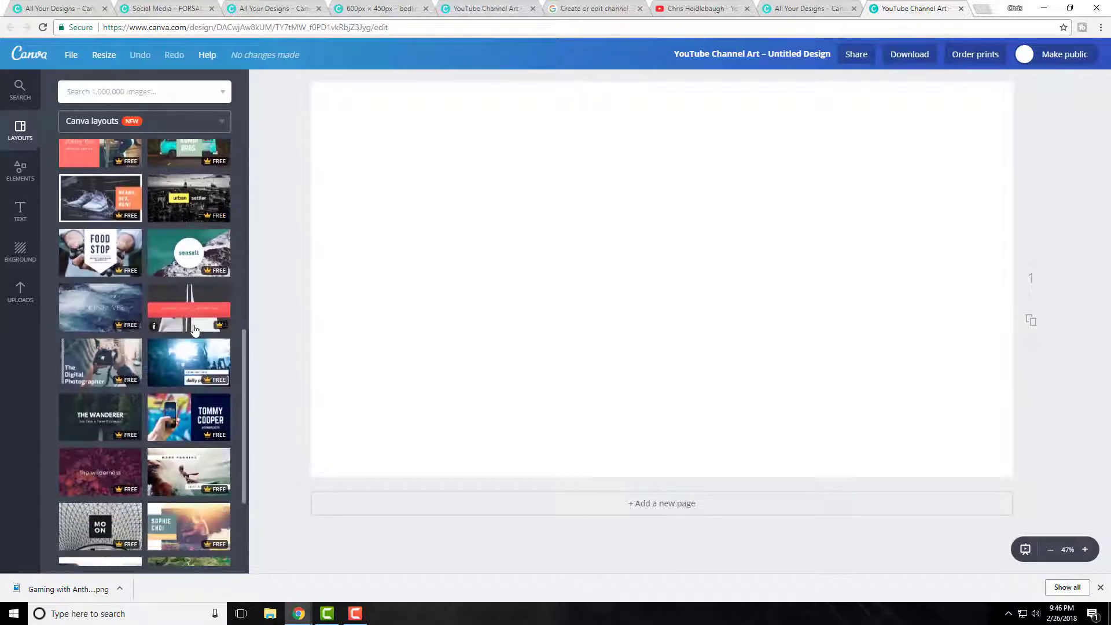
scroll(195, 331, down, 3)
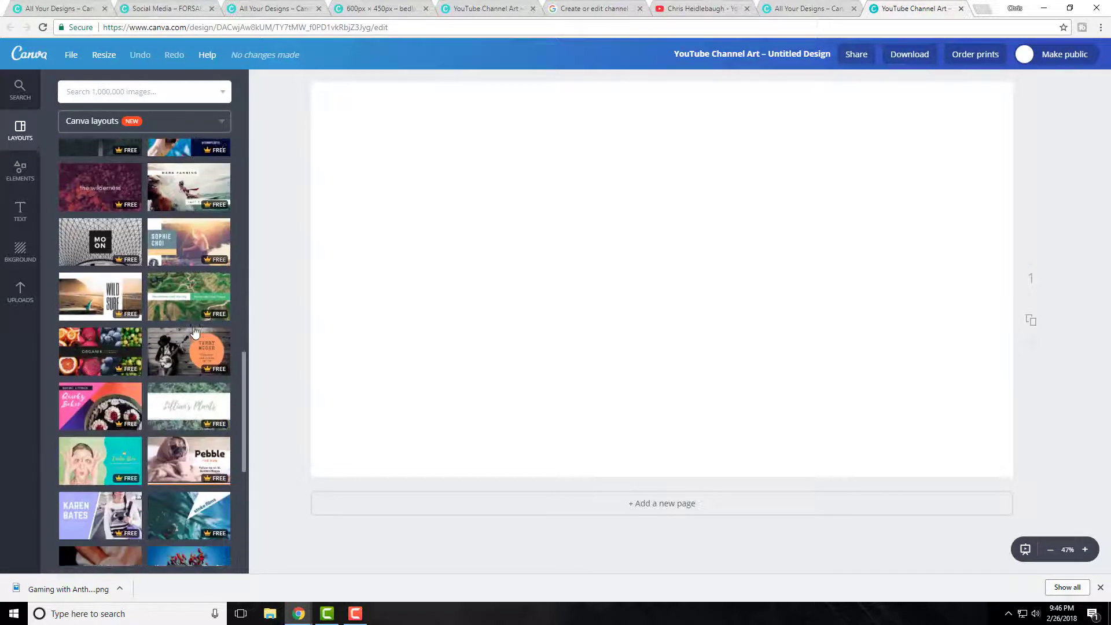
scroll(105, 336, down, 5)
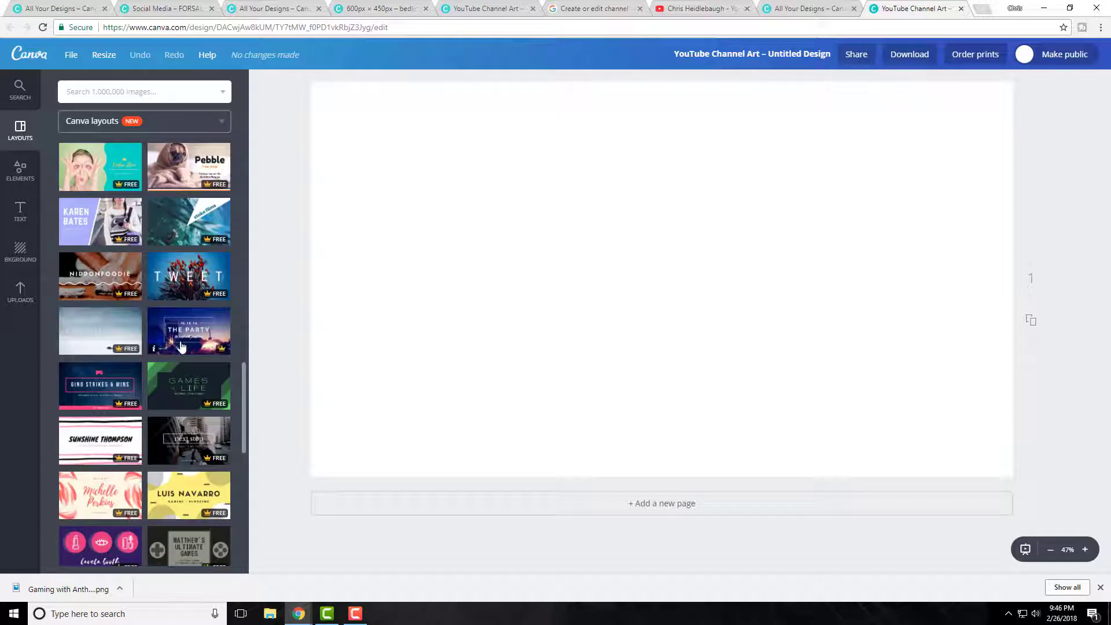
scroll(181, 346, down, 3)
scroll(74, 351, down, 2)
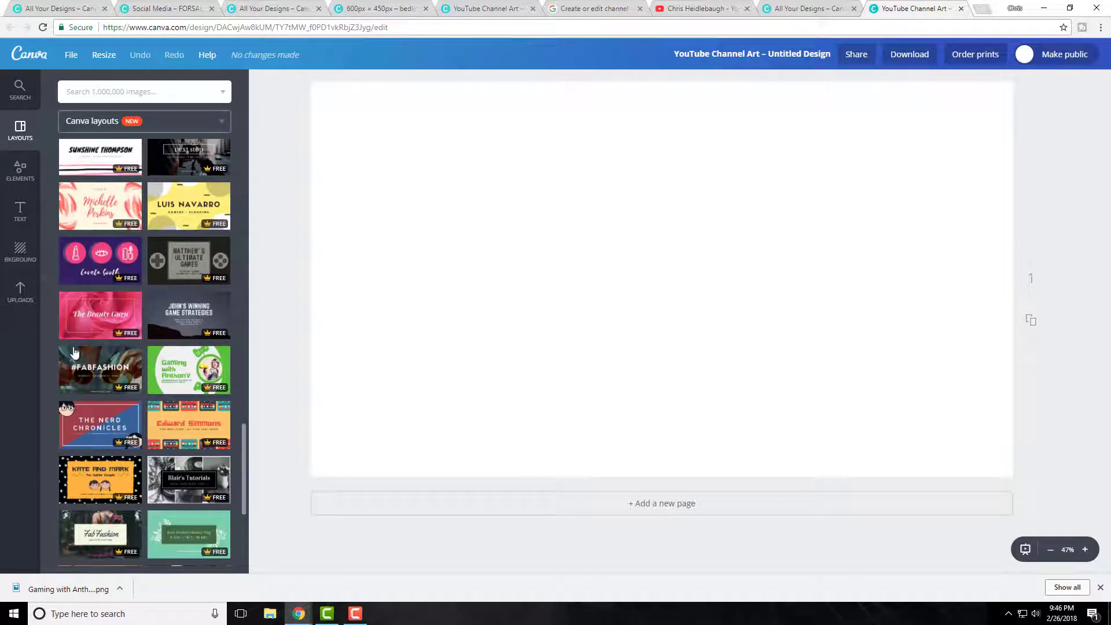
click(201, 371)
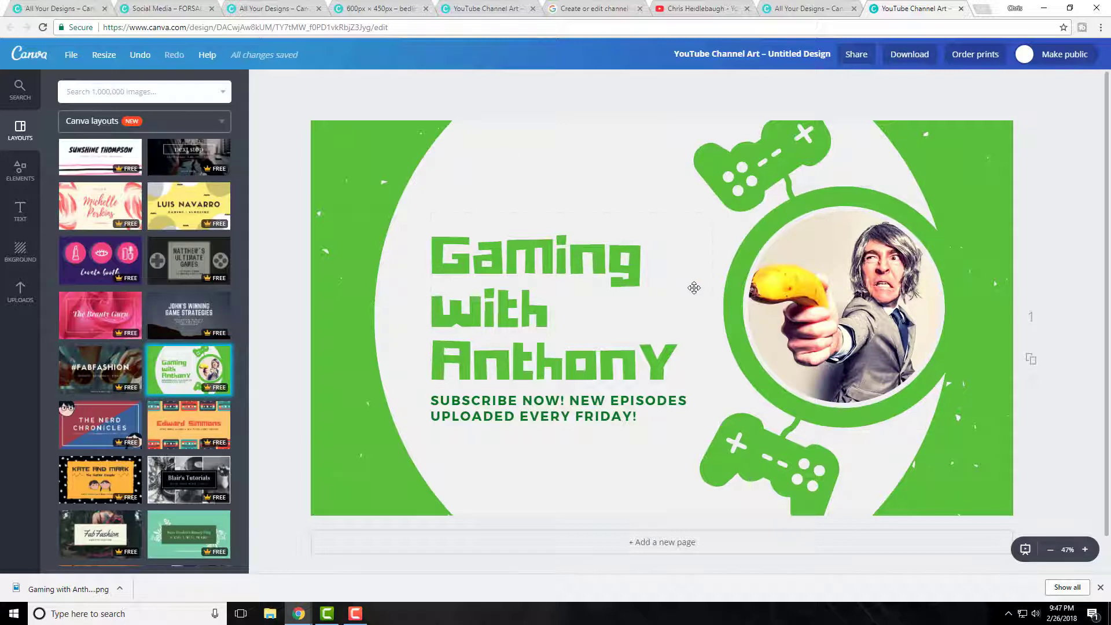
Step: Replace the name in the "Gaming with" heading with your first name on its own line, and shrink and vertically center the text block
click(489, 262)
drag(670, 358, 451, 362)
text(Chris)
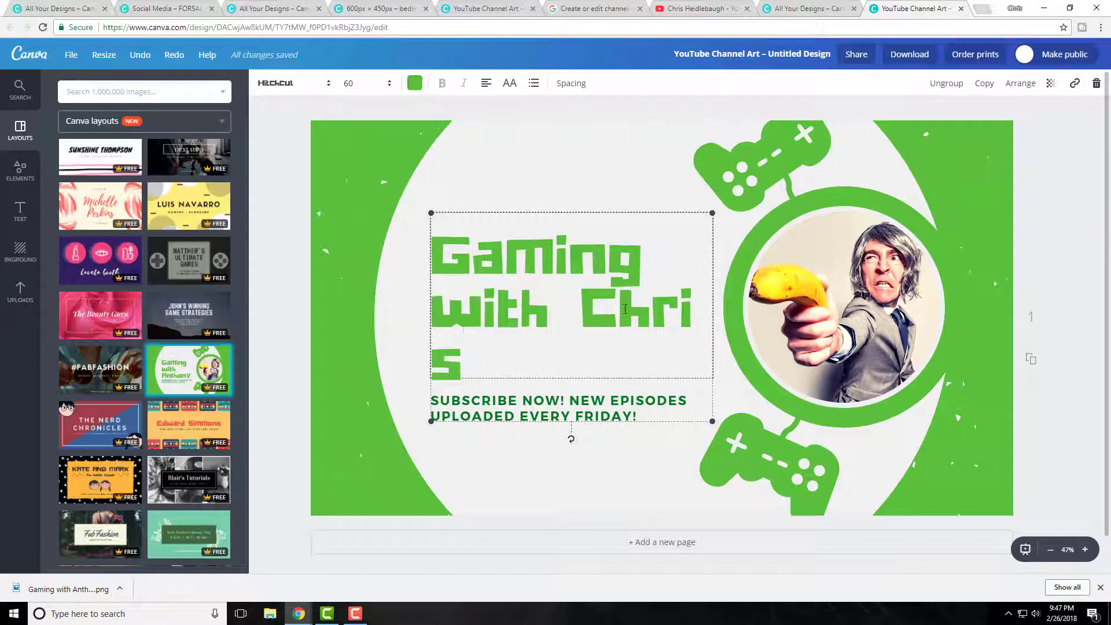
key(BackSpace)
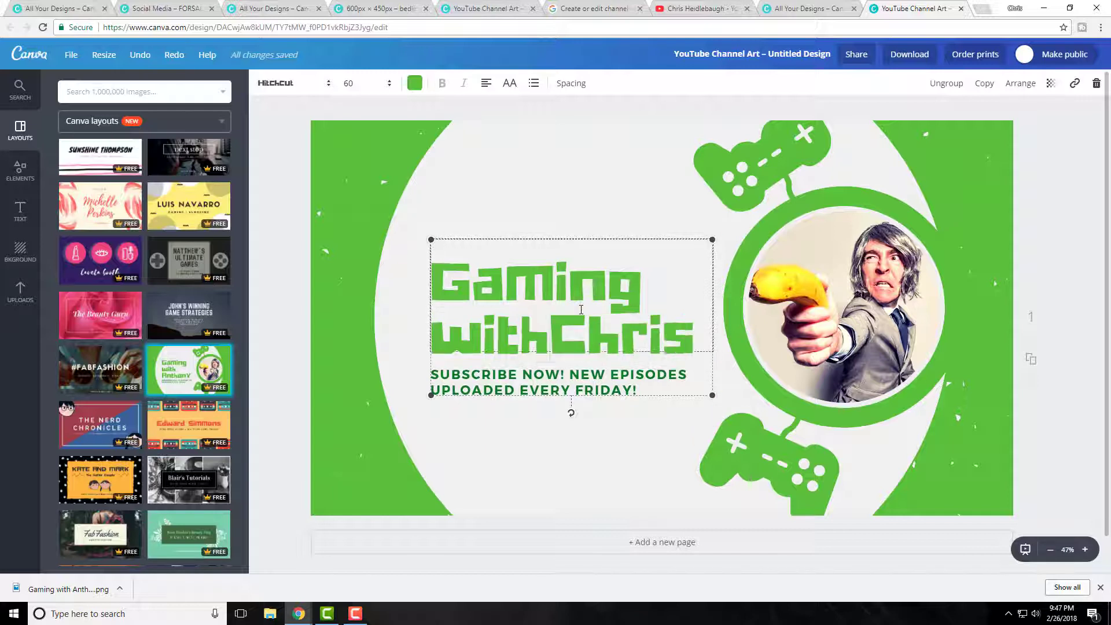
key(Return)
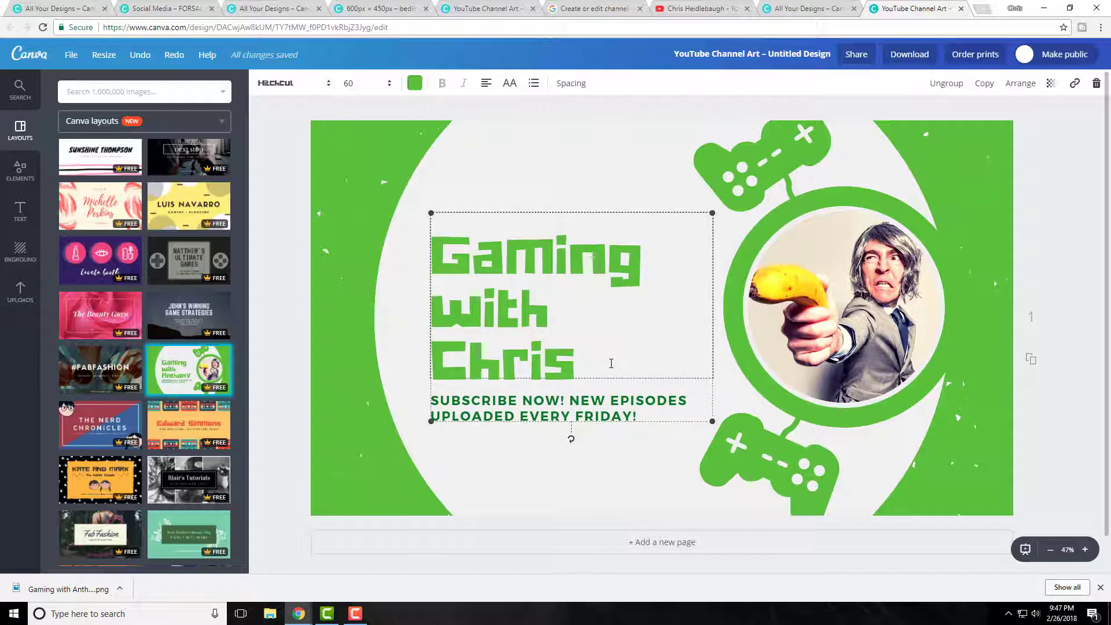
drag(712, 213, 611, 287)
drag(601, 355, 601, 319)
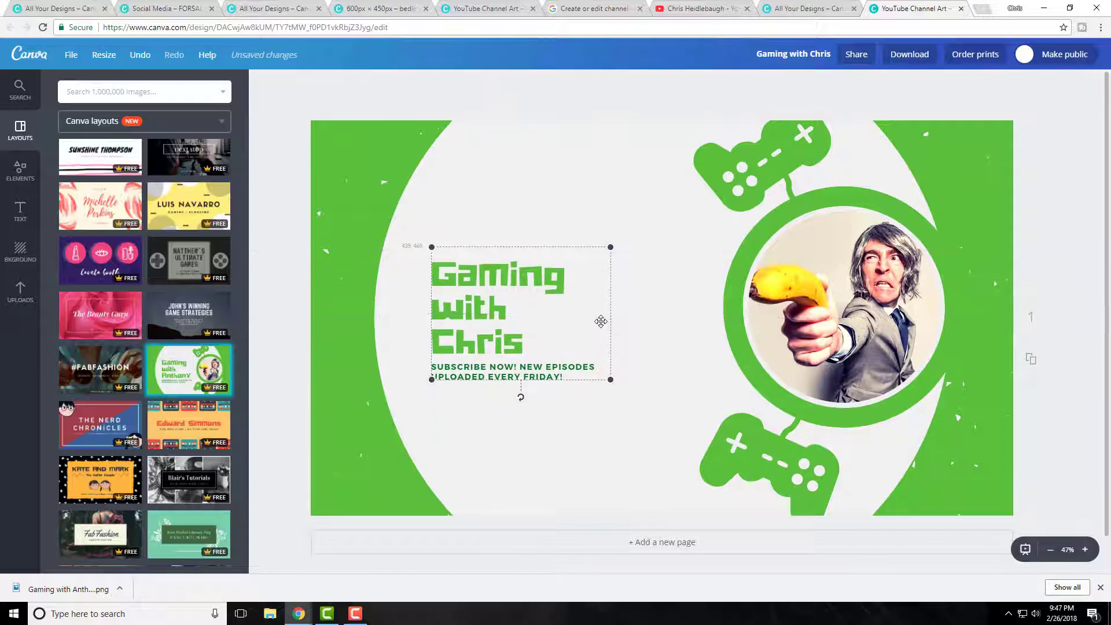
Step: Shrink the upper game controller, rotate it so its cord points up, and place it beside the last two heading lines
drag(741, 190, 627, 277)
drag(662, 161, 639, 351)
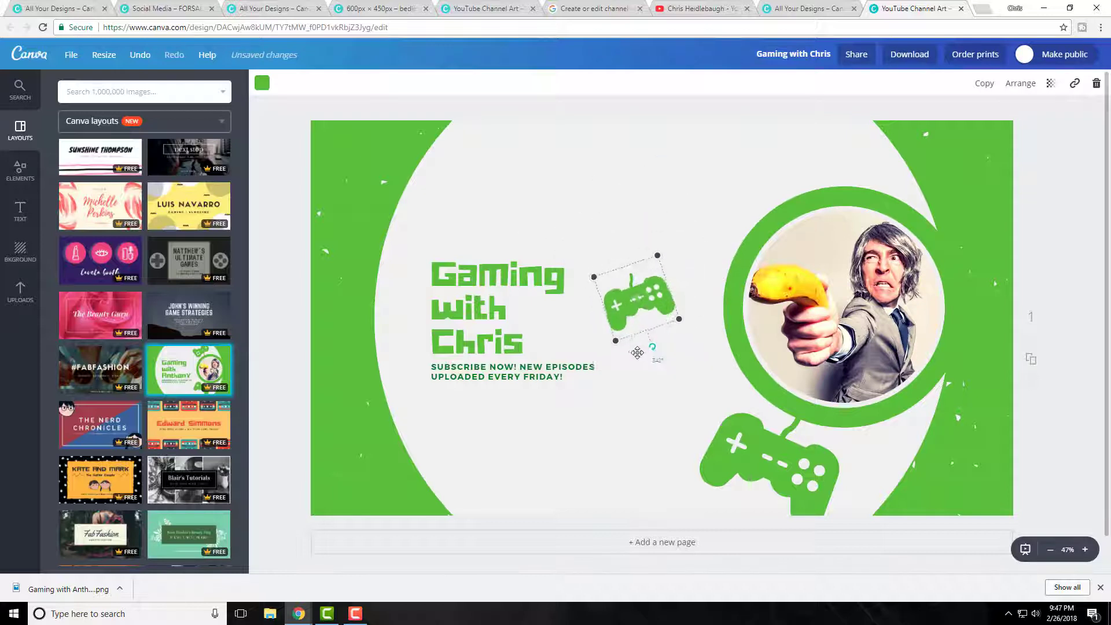
drag(657, 308, 587, 327)
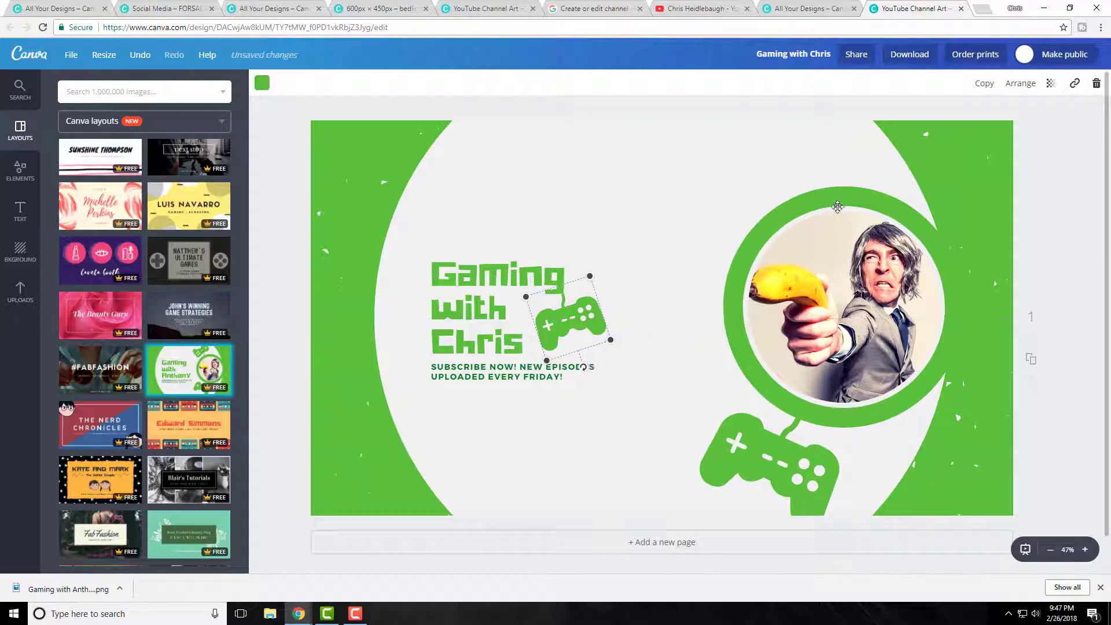
Step: Shrink the round photo and the lower game controller and line both up in a row to the right of the heading
drag(838, 202, 732, 197)
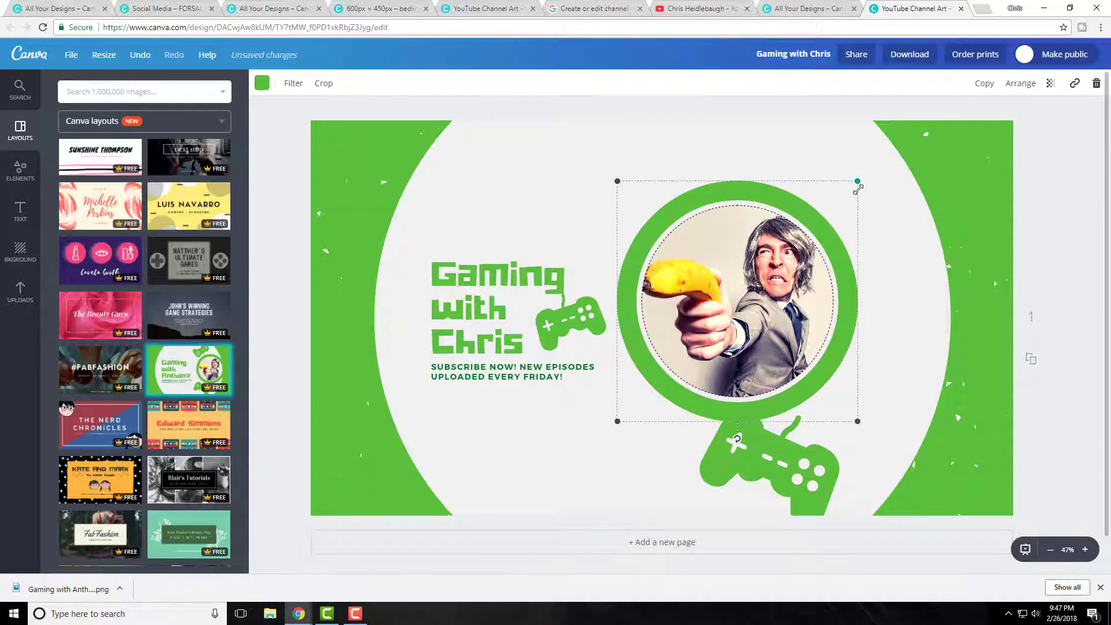
drag(826, 185, 738, 260)
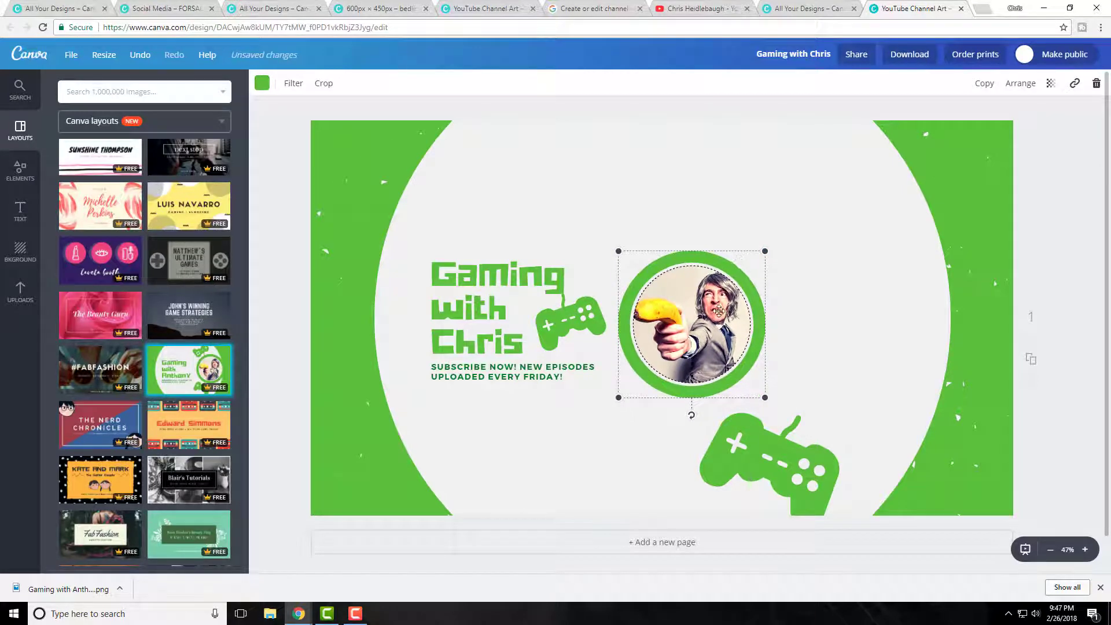
drag(755, 453, 840, 320)
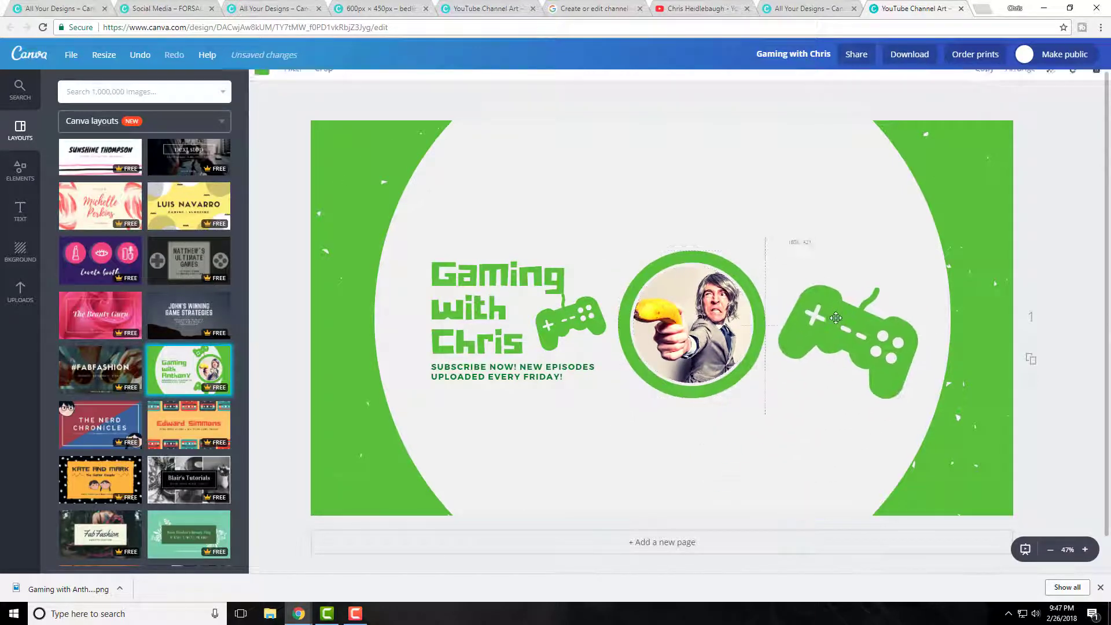
drag(854, 403, 818, 401)
drag(898, 300, 878, 316)
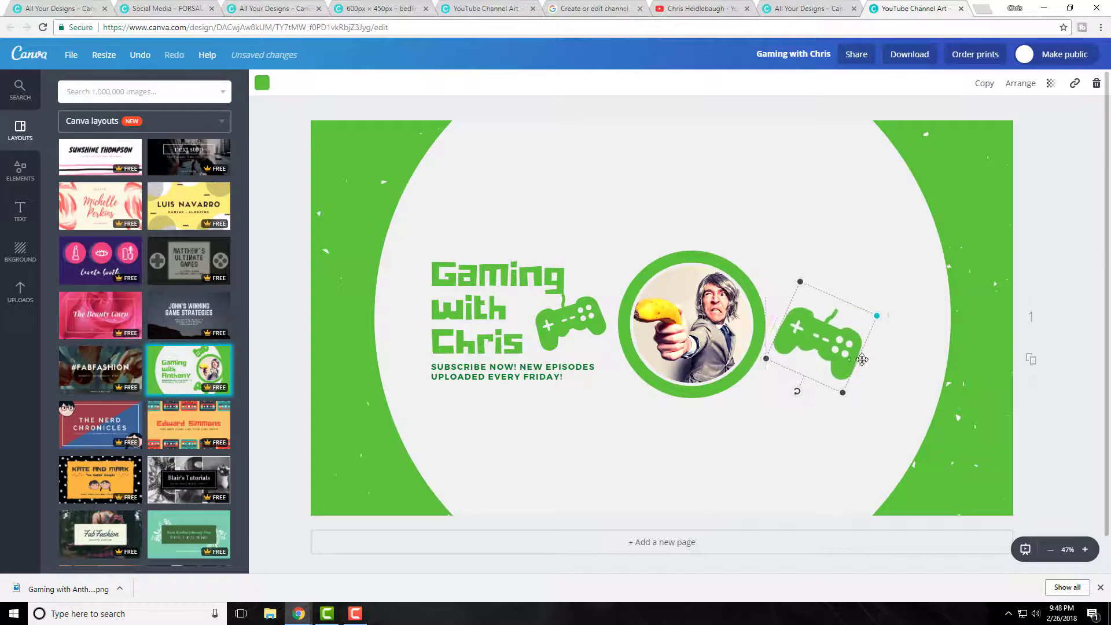
mouse_move(856, 360)
mouse_down()
mouse_move(851, 347)
mouse_move(865, 343)
mouse_up()
drag(762, 370, 747, 365)
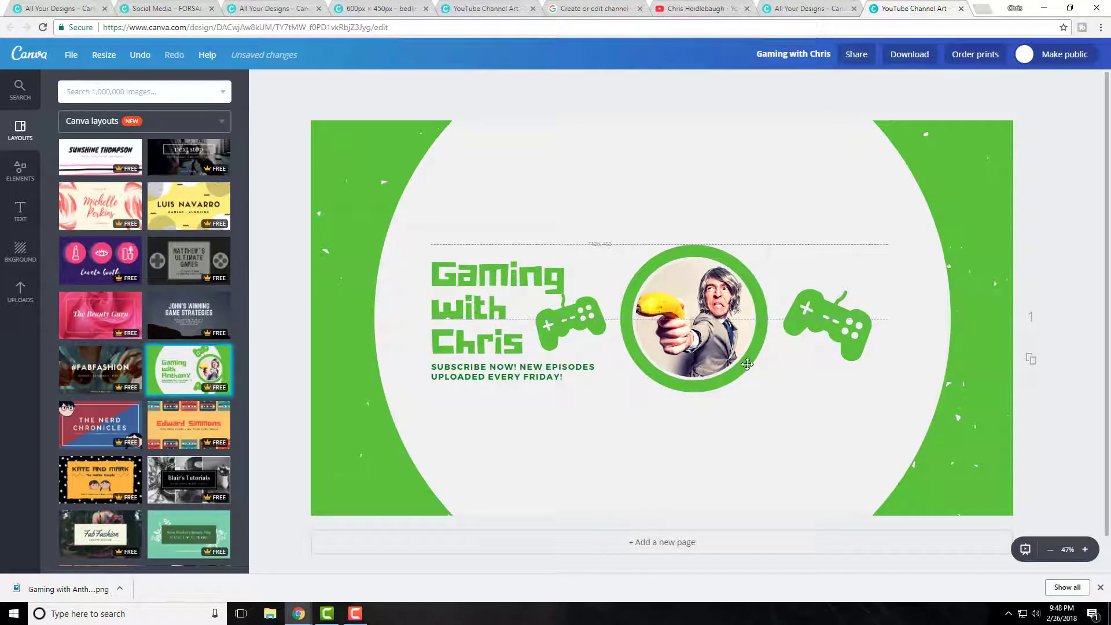
drag(865, 343, 858, 339)
Step: Compare the safe area diagram in the YouTube Help article with the existing channel art design, and return to the gaming design
click(588, 10)
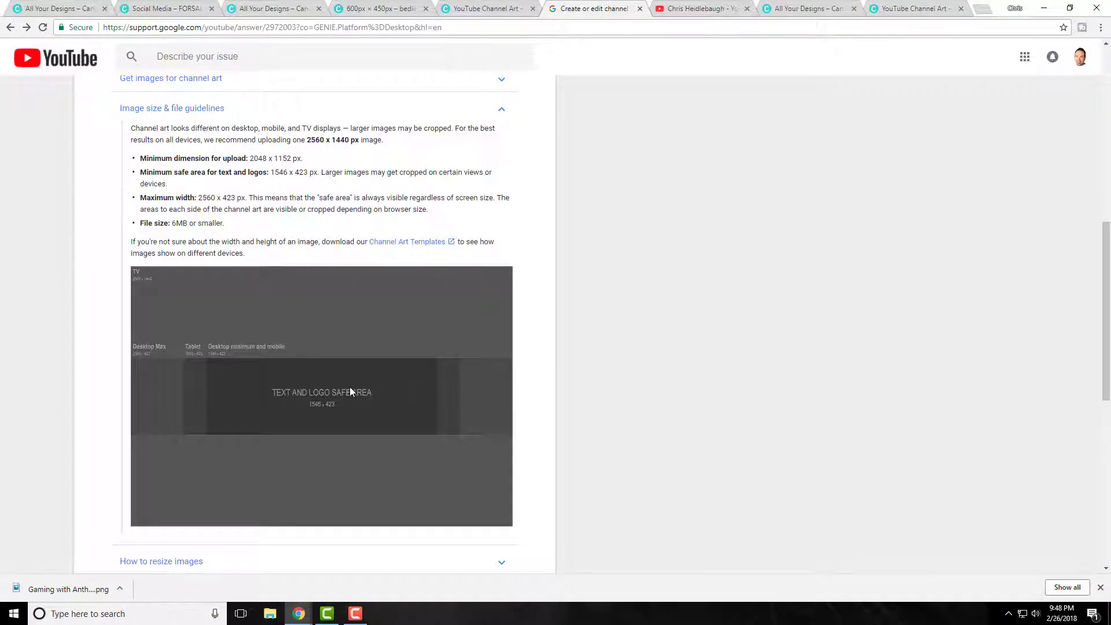
click(496, 9)
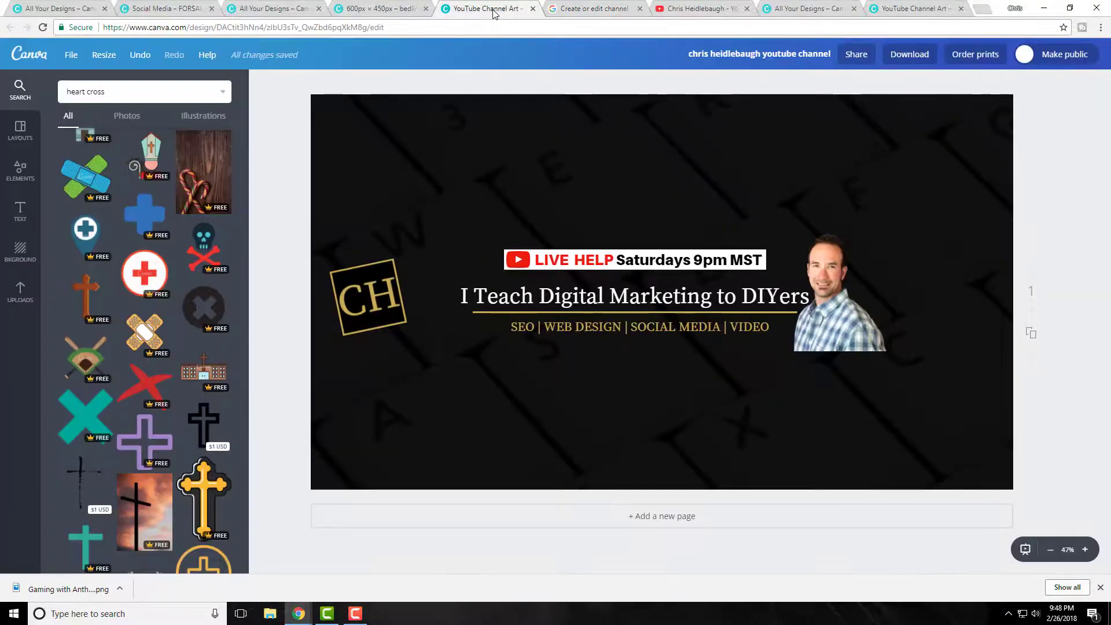
click(900, 9)
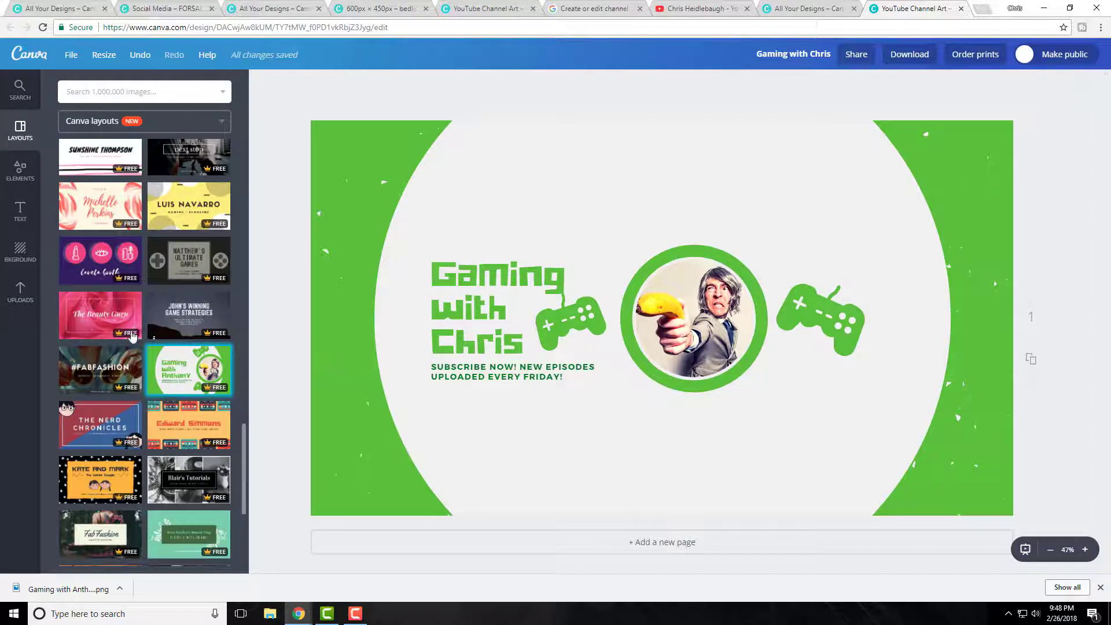
Step: Find the dark YouTube safe area template among the uploaded images and add it to the design
click(23, 293)
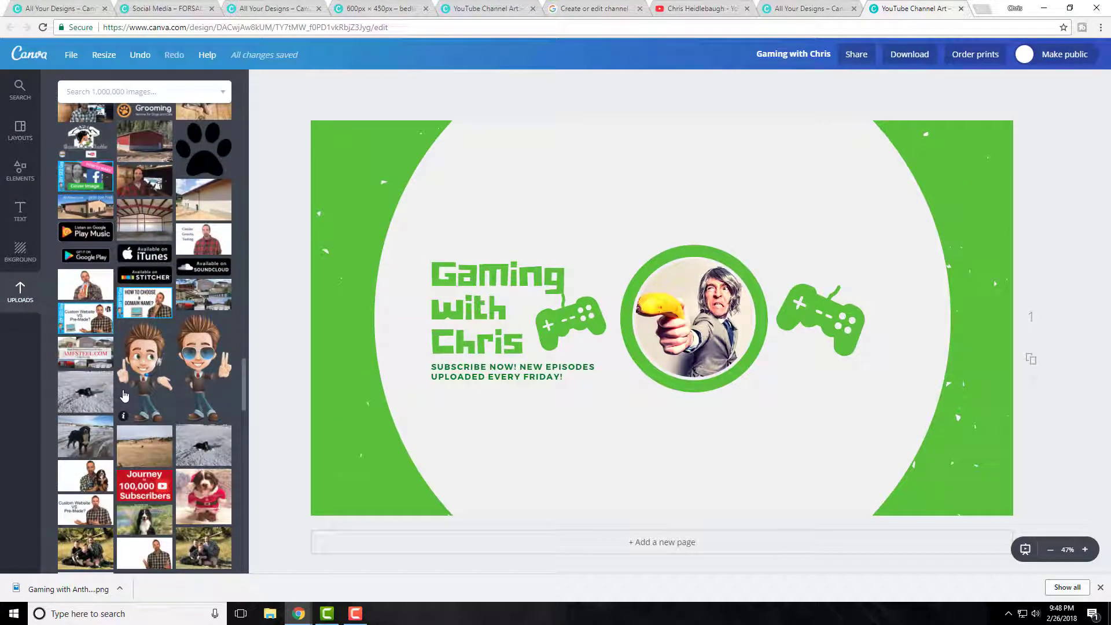
scroll(123, 395, up, 4)
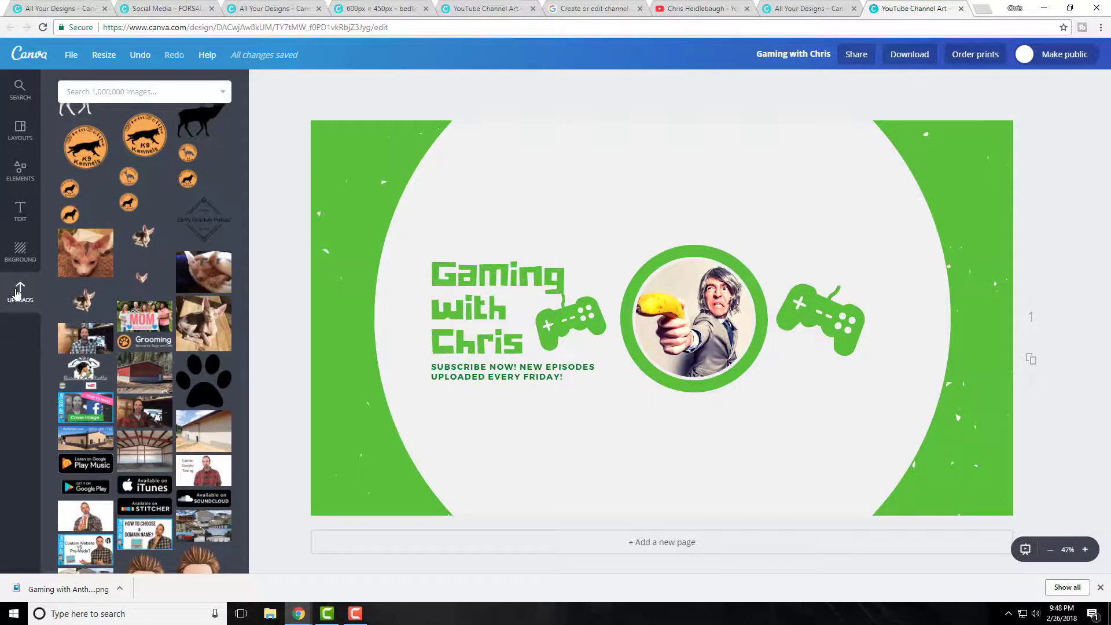
scroll(179, 325, up, 10)
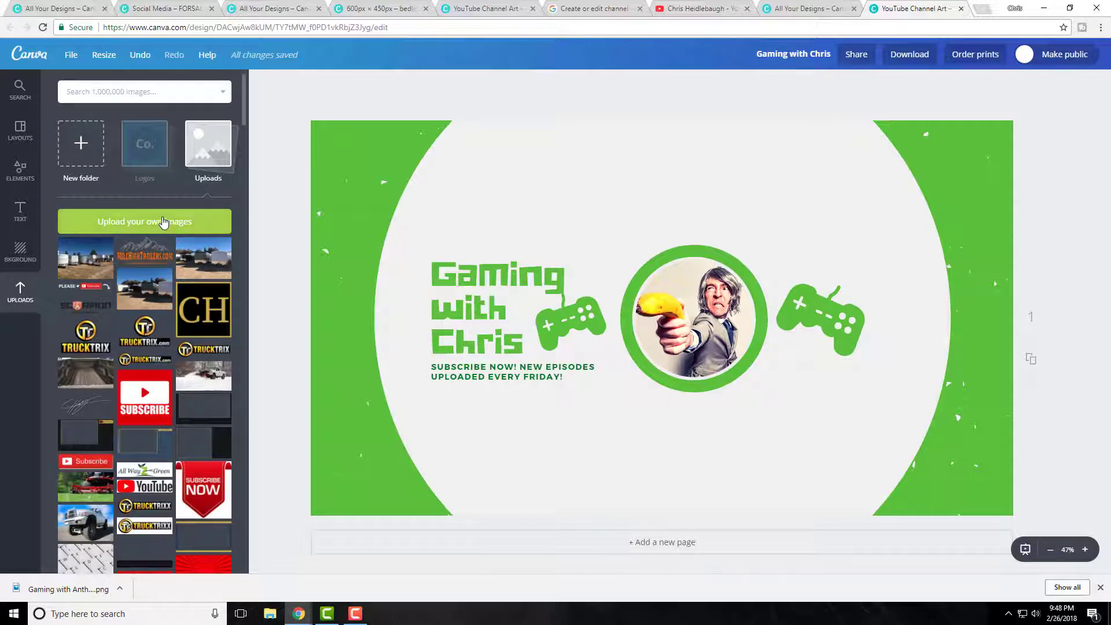
scroll(163, 222, down, 15)
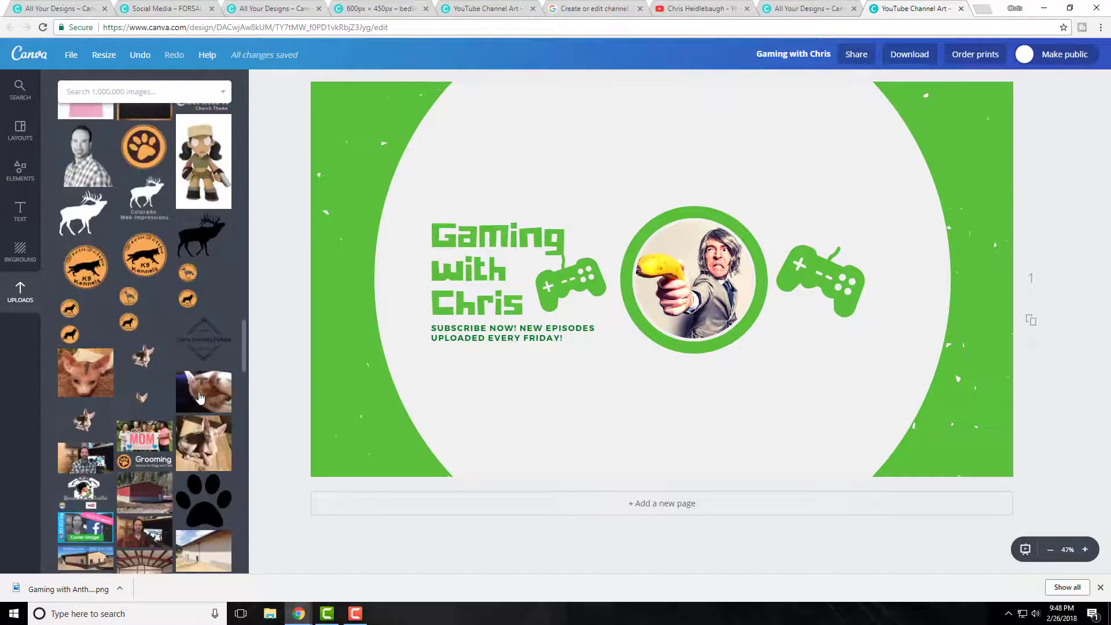
scroll(199, 397, down, 10)
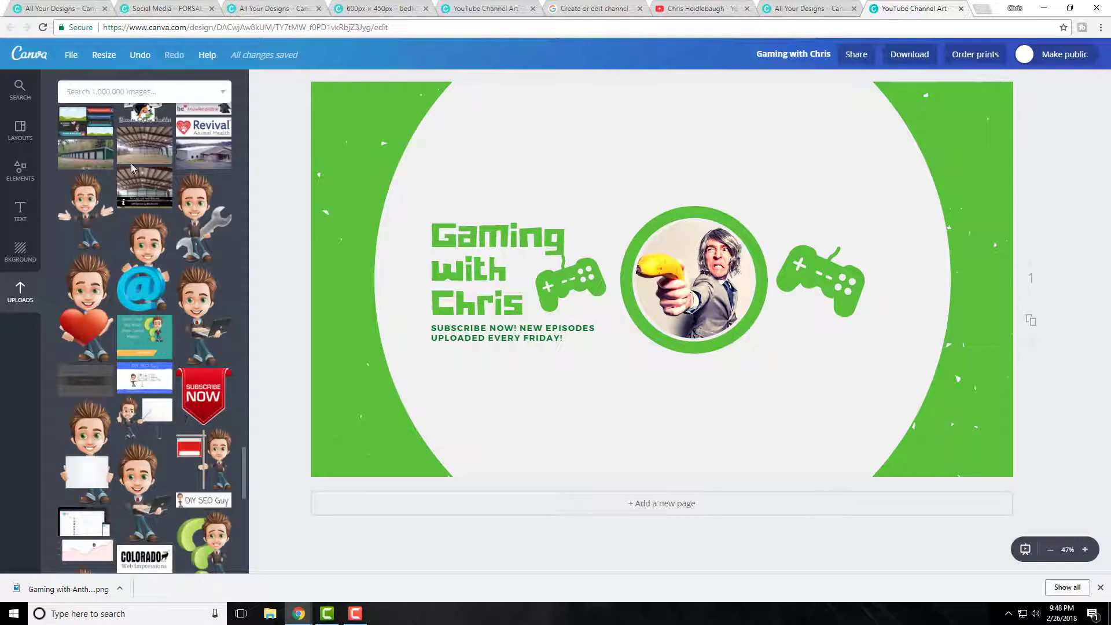
click(86, 382)
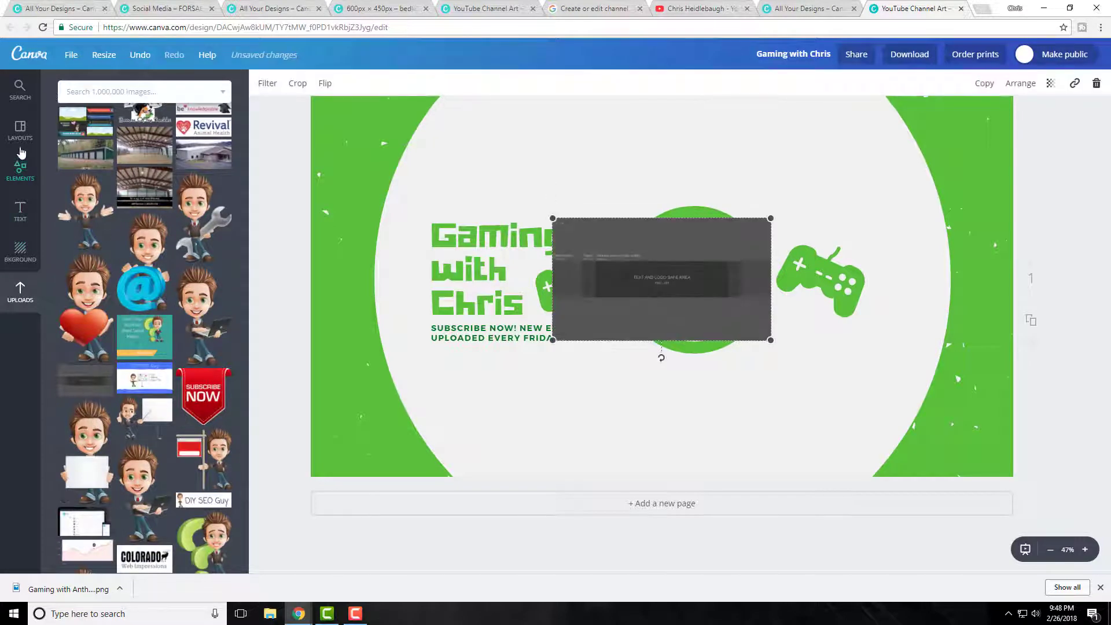
Step: Align the safe area template with the canvas's upper-left corner and enlarge it to cover the whole design
click(20, 132)
drag(589, 260, 446, 180)
scroll(443, 266, up, 2)
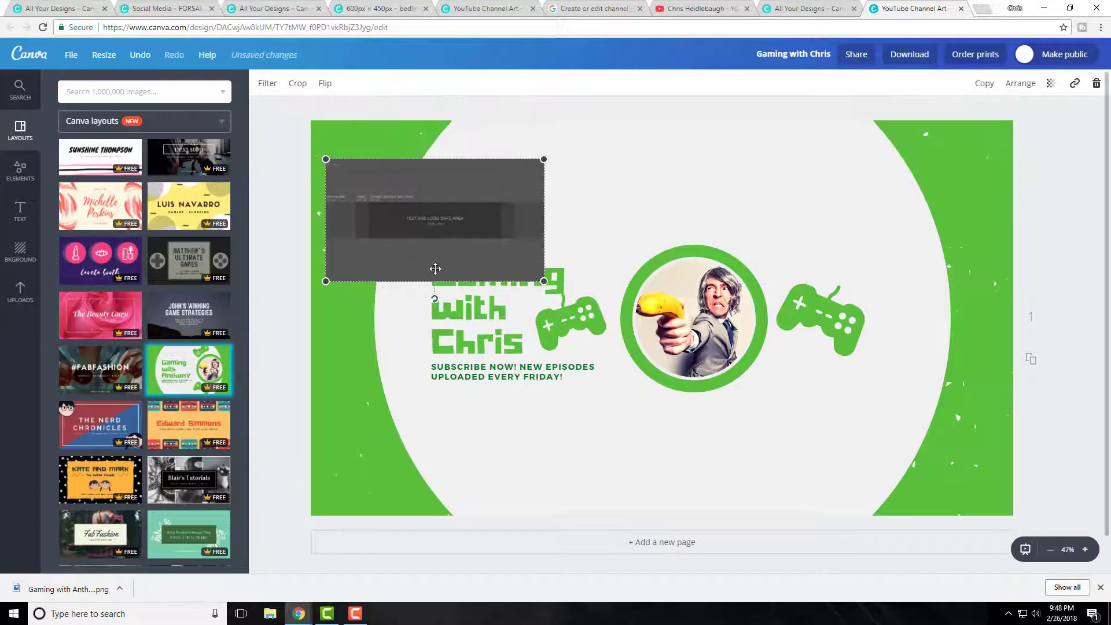
drag(434, 265, 415, 211)
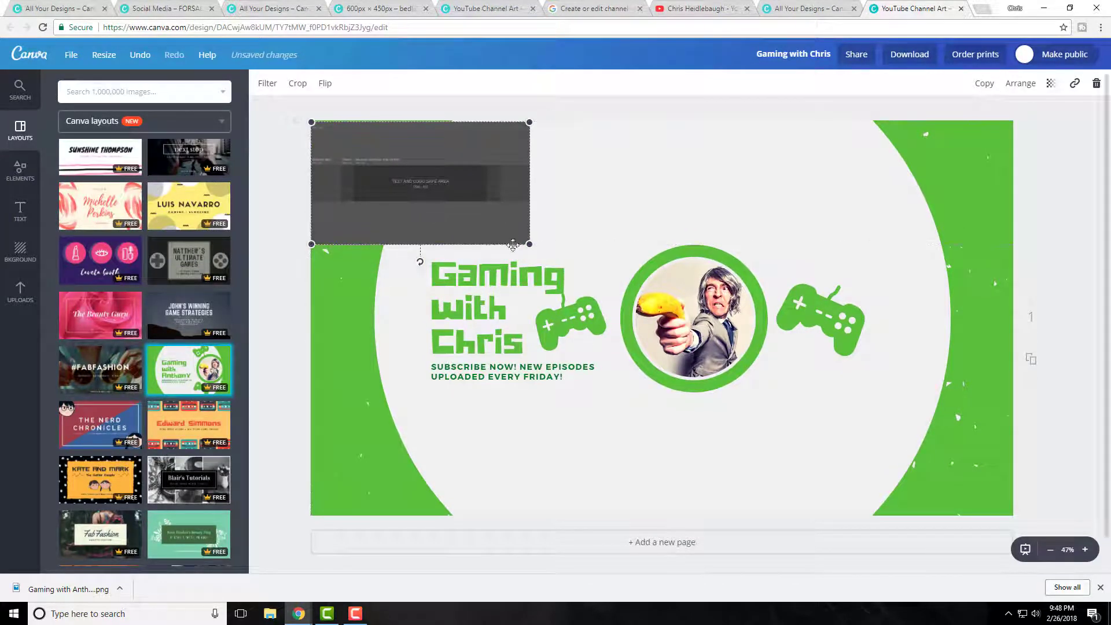
drag(529, 244, 926, 468)
drag(995, 380, 1069, 405)
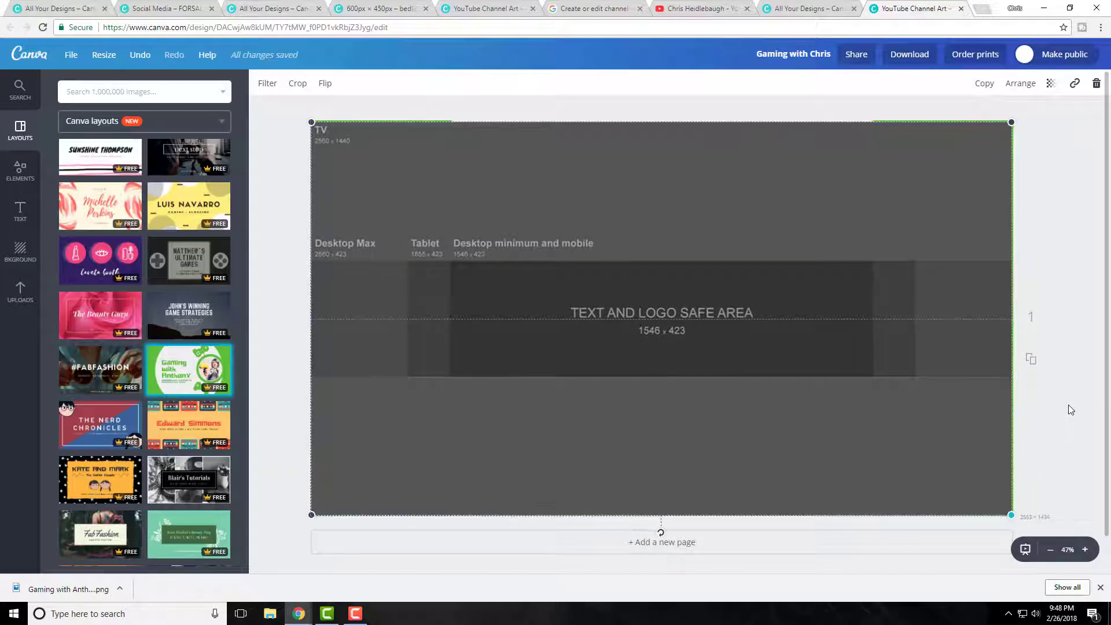
click(1057, 436)
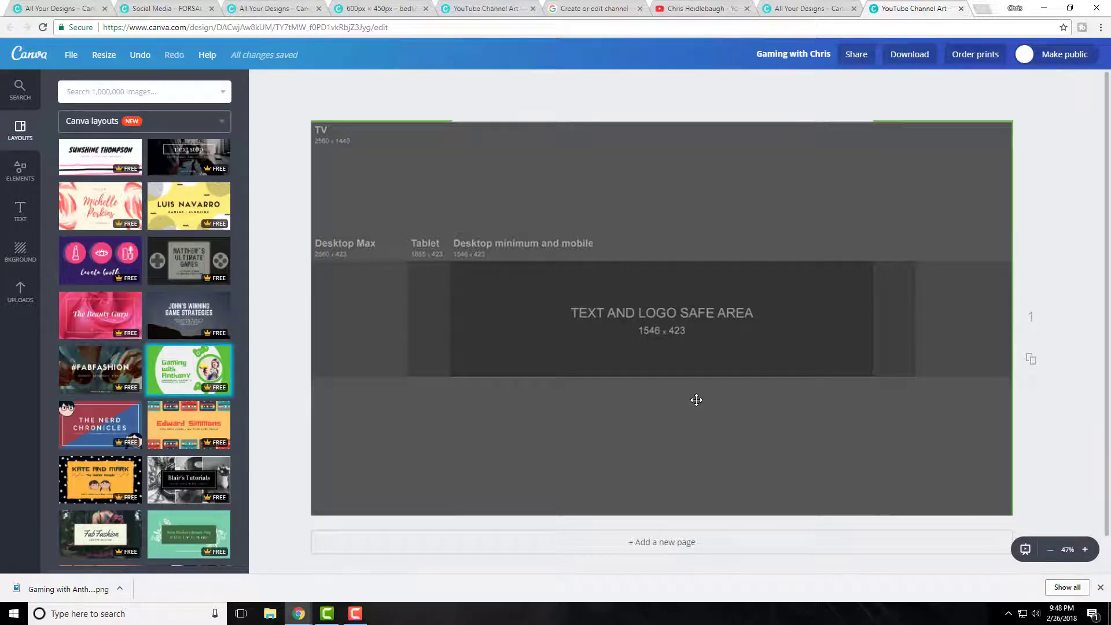
Step: Make the safe area template semi-transparent so the gaming design shows through it
click(704, 214)
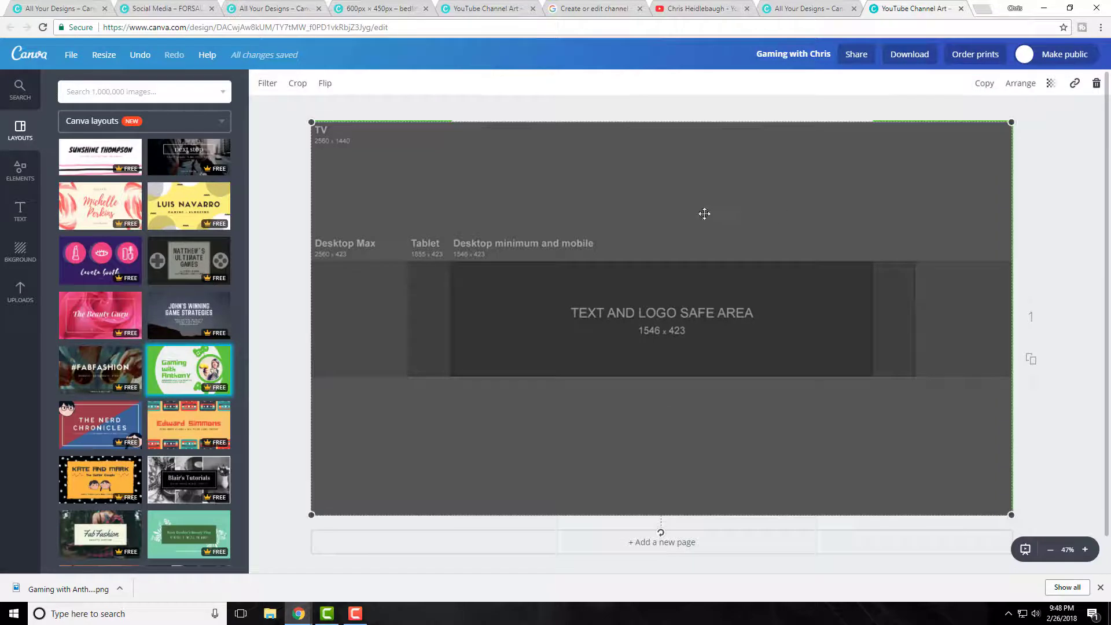
click(1051, 85)
drag(1032, 123, 1021, 124)
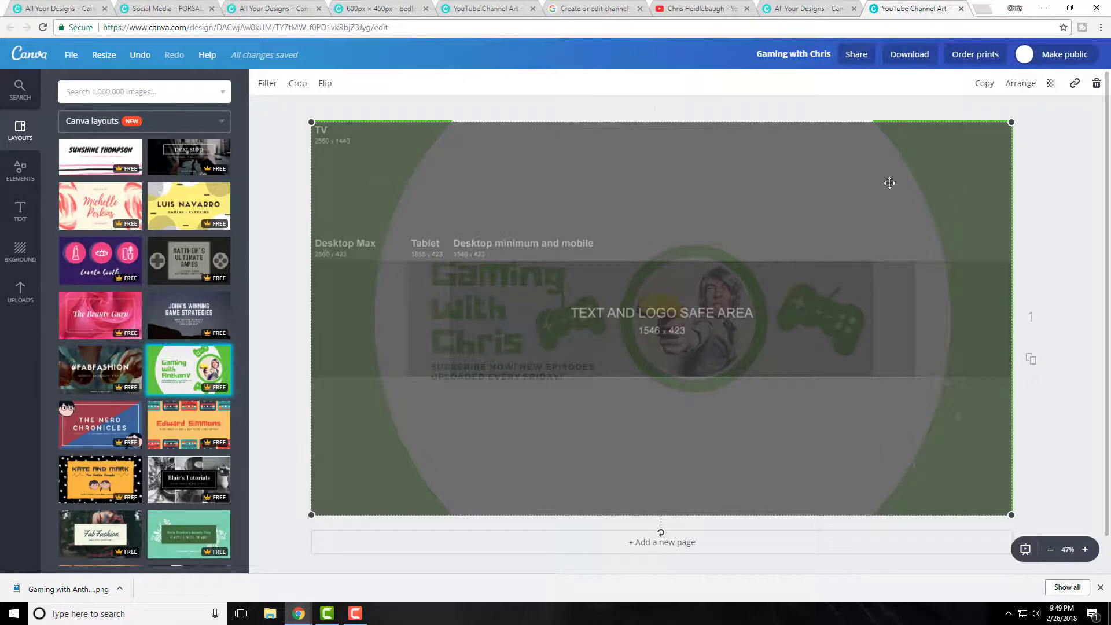
Step: Move the overlay aside, place the left controller above the heading, shift the text block toward the photo, and cover the canvas with the overlay again
drag(889, 183, 373, 386)
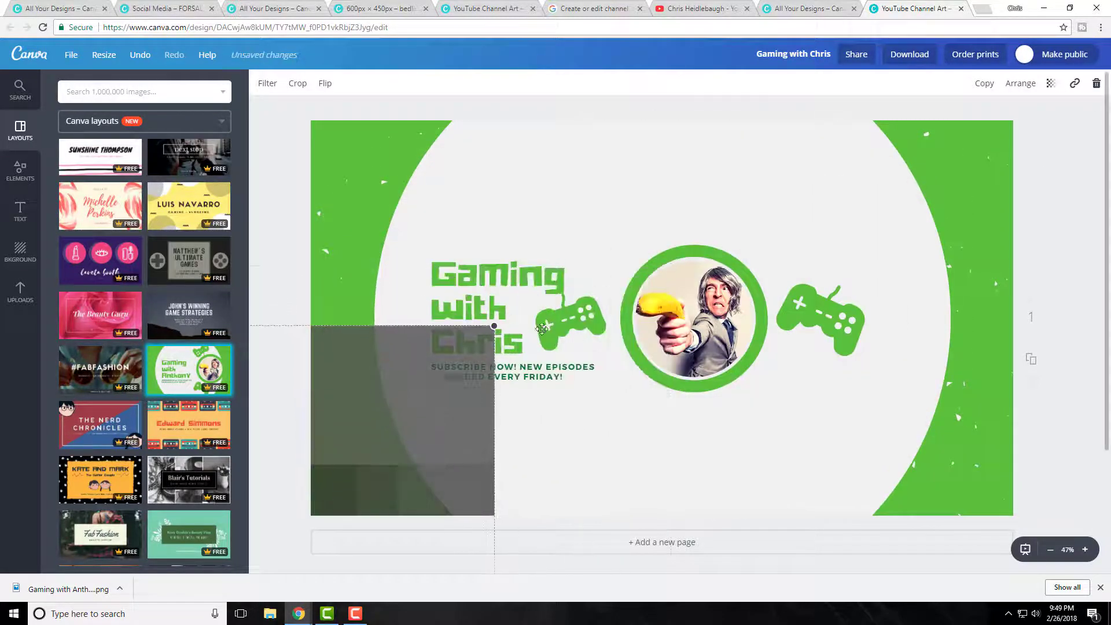
drag(542, 329, 587, 231)
drag(546, 277, 585, 278)
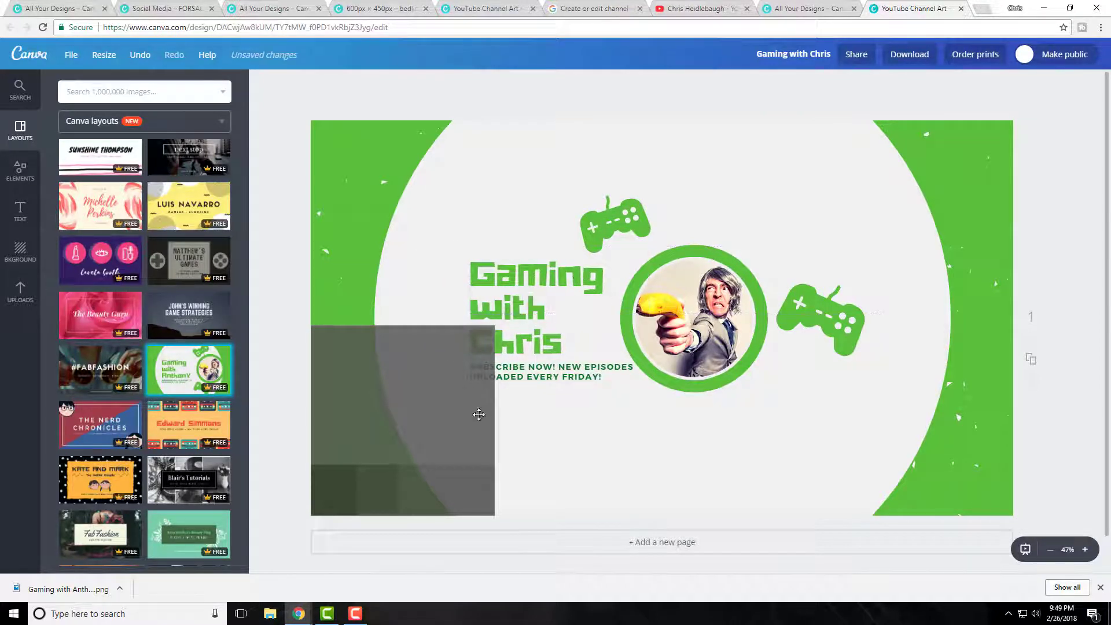
drag(478, 415, 995, 211)
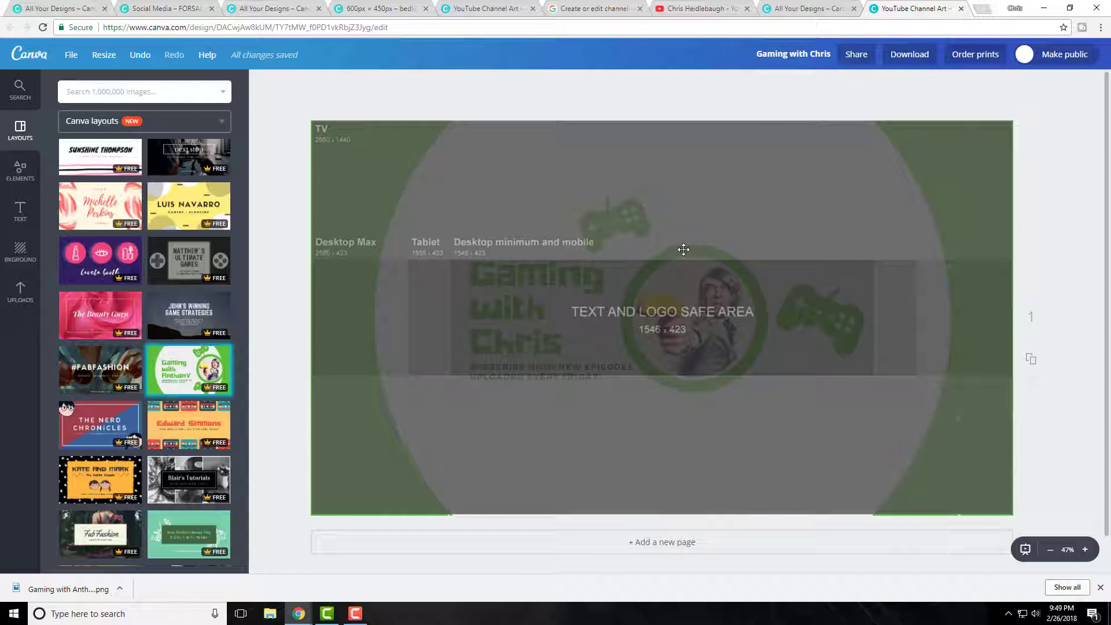
Step: With the overlay moved aside, shrink the photo and text block, put the left controller back beside the heading, and restore the overlay for checking
drag(809, 167, 435, 339)
click(739, 269)
drag(765, 248, 758, 281)
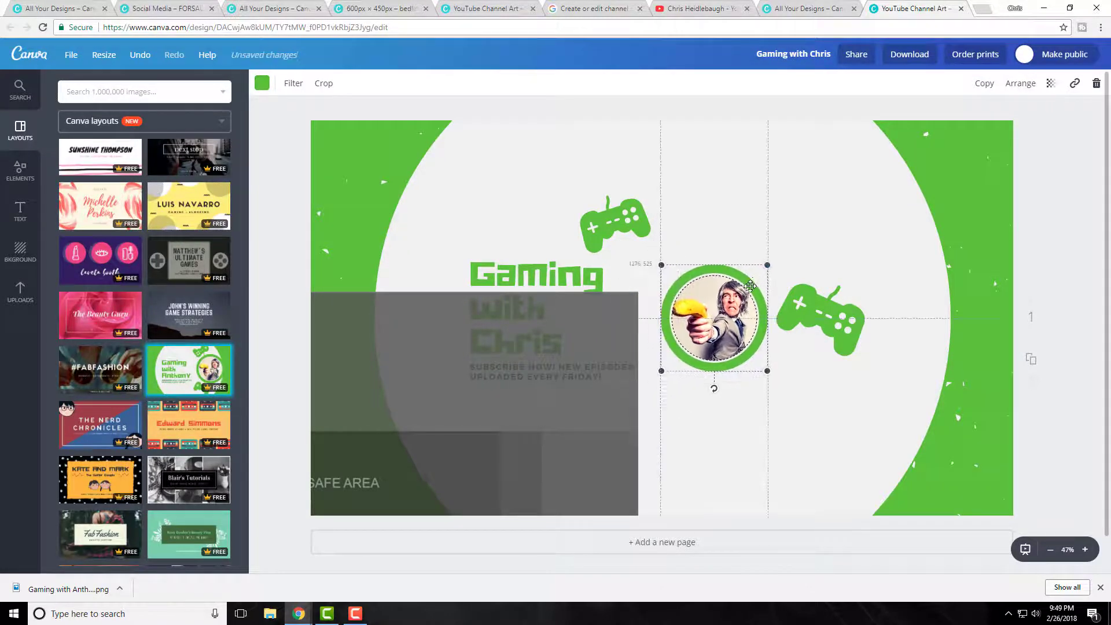
click(587, 280)
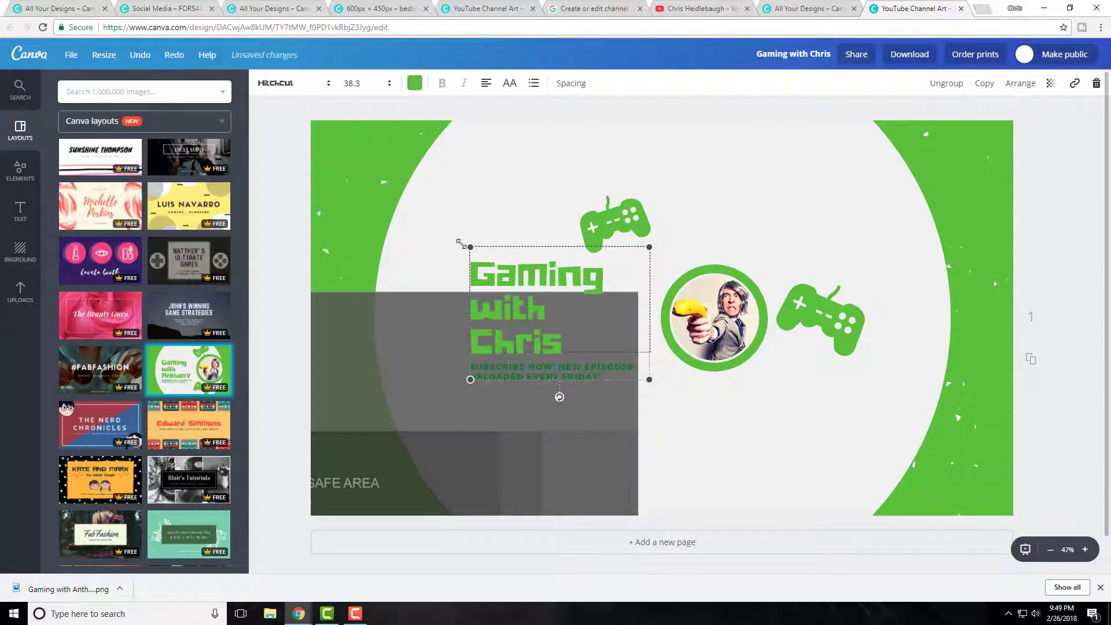
drag(470, 247, 499, 266)
drag(586, 248, 598, 332)
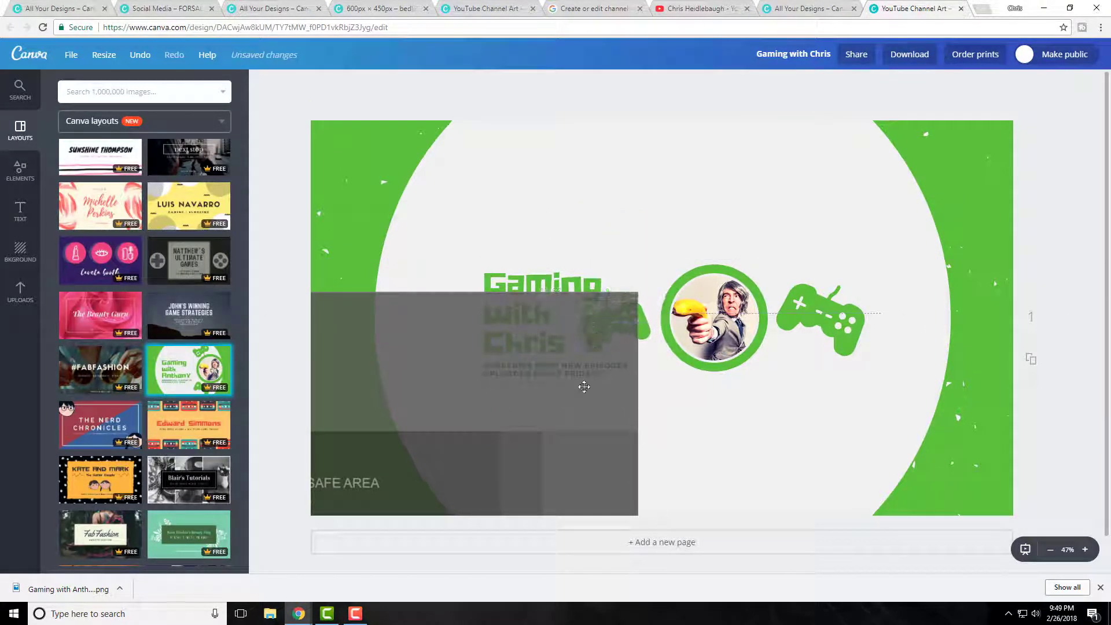
drag(581, 409, 946, 245)
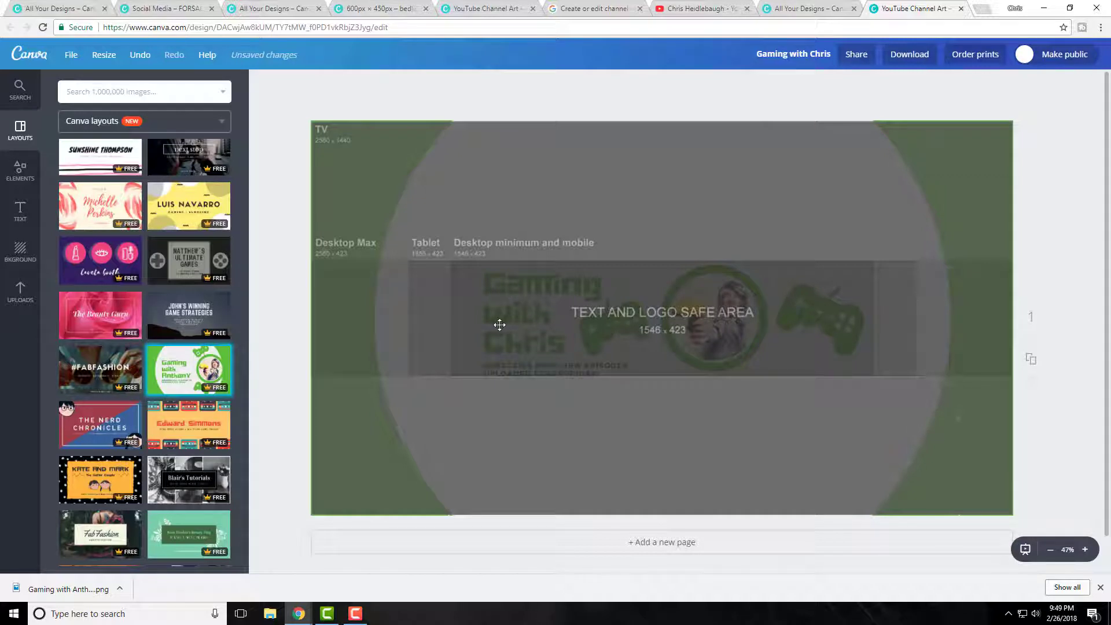
Step: Nudge the text block and left controller slightly upward, and realign the safe area overlay with the canvas to check the fit
drag(640, 197, 568, 444)
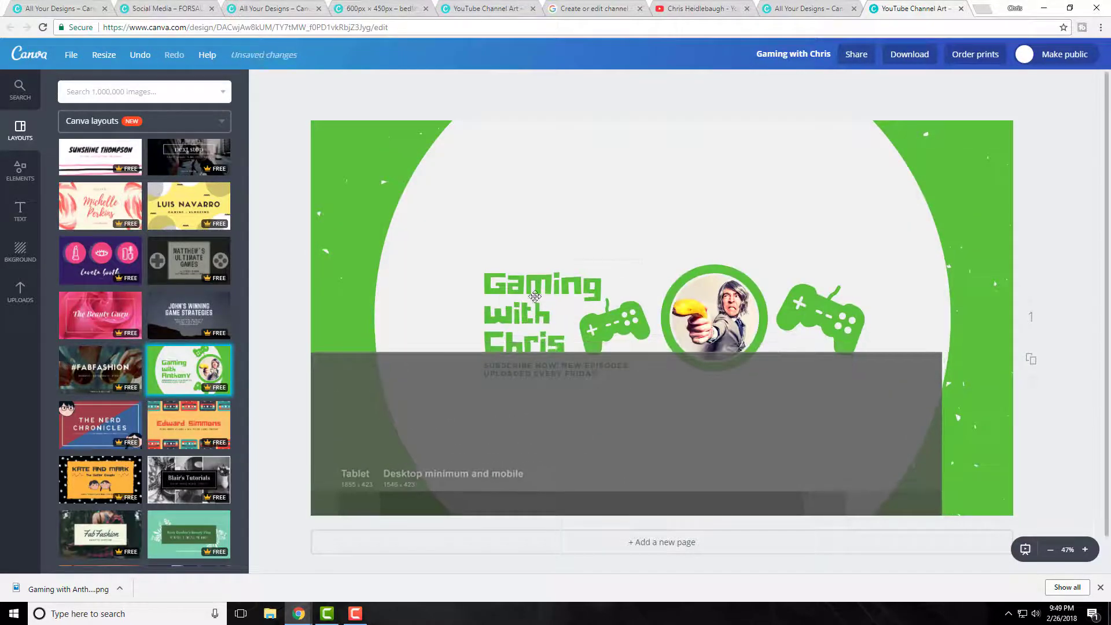
drag(524, 286, 522, 284)
drag(609, 323, 608, 317)
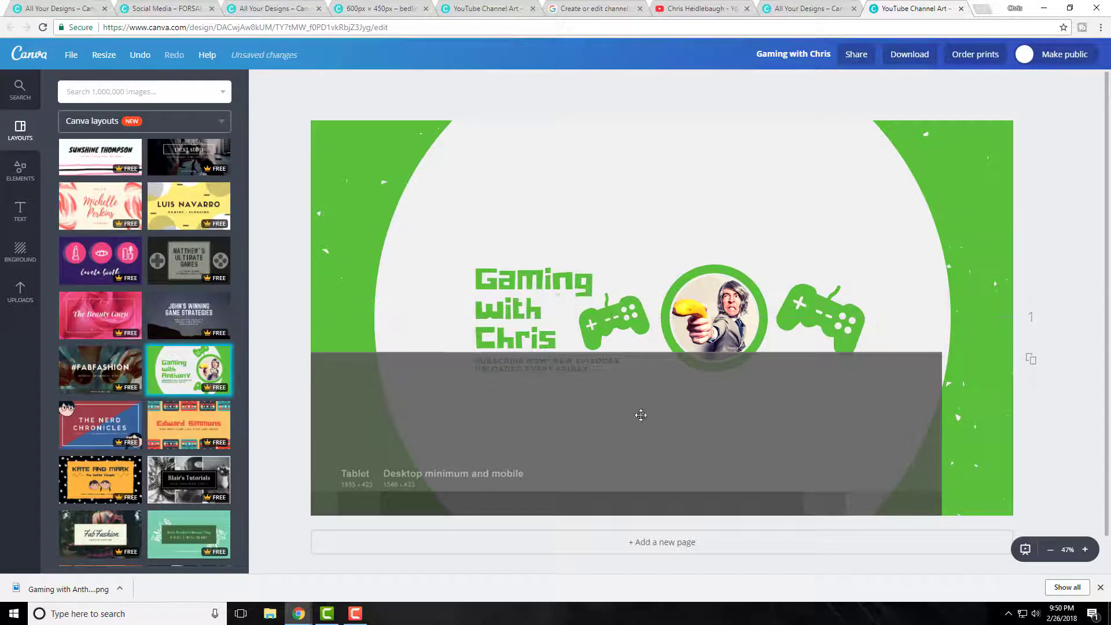
drag(641, 415, 770, 254)
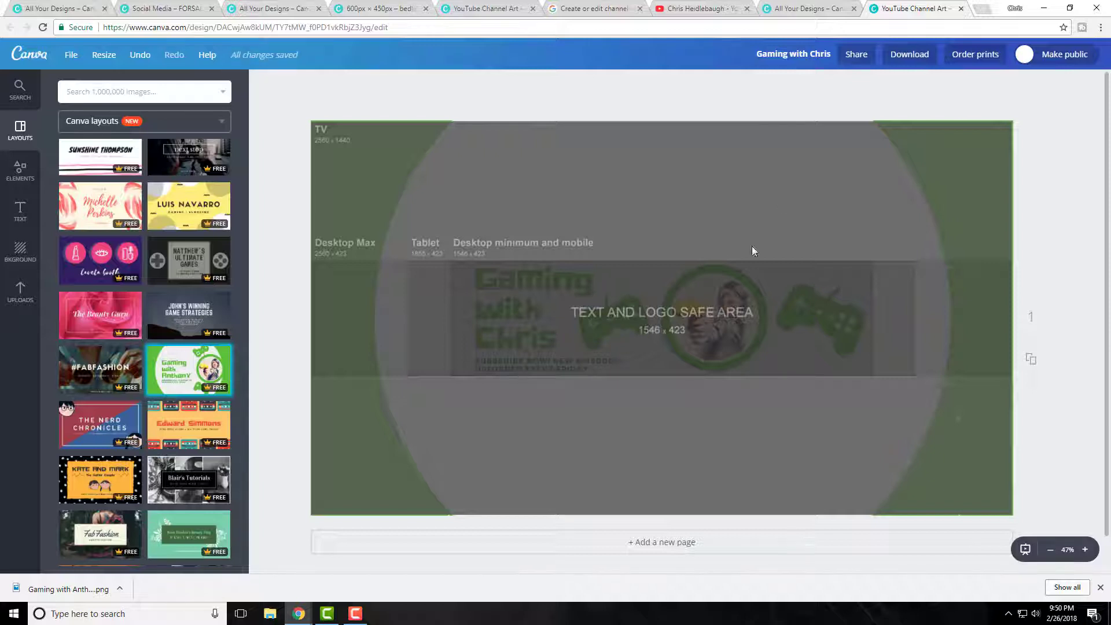
Step: With the safe area overlay moved aside, edit the tagline to read "SUBSCRIBE NOW! NEW EPISODES UPLOADED EVERY TUESDAY!"
key(Delete)
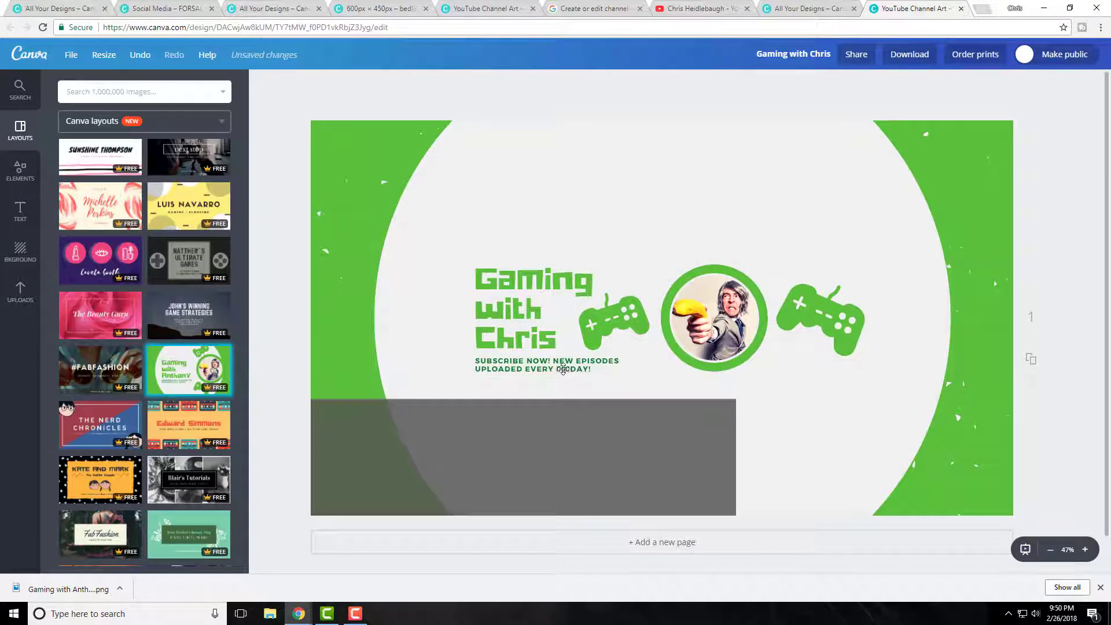
click(564, 369)
click(566, 369)
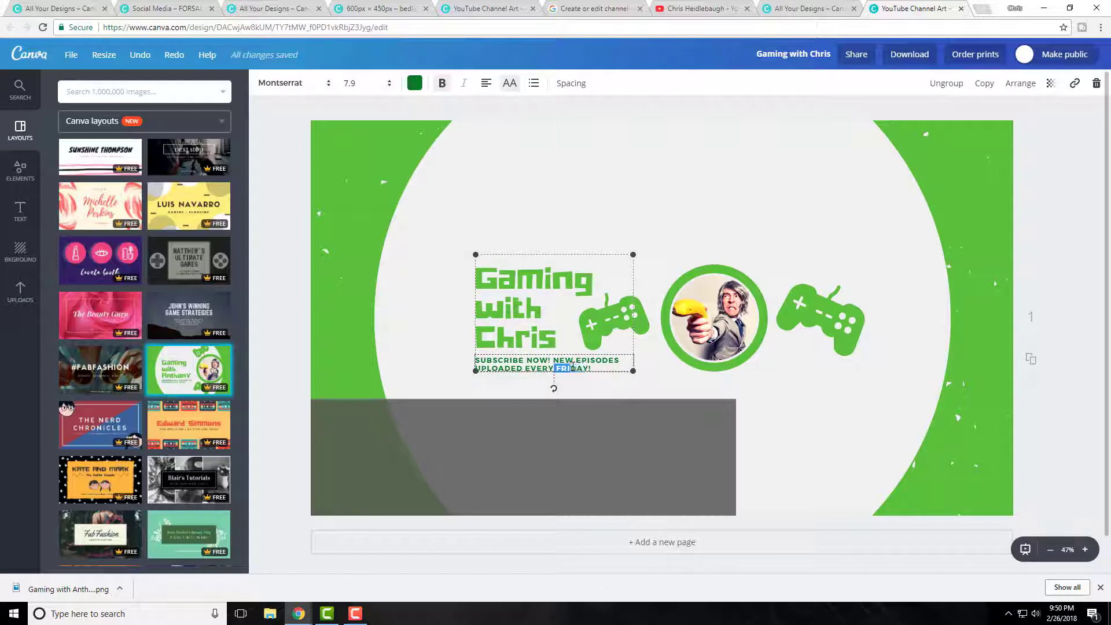
text(TUES)
click(783, 414)
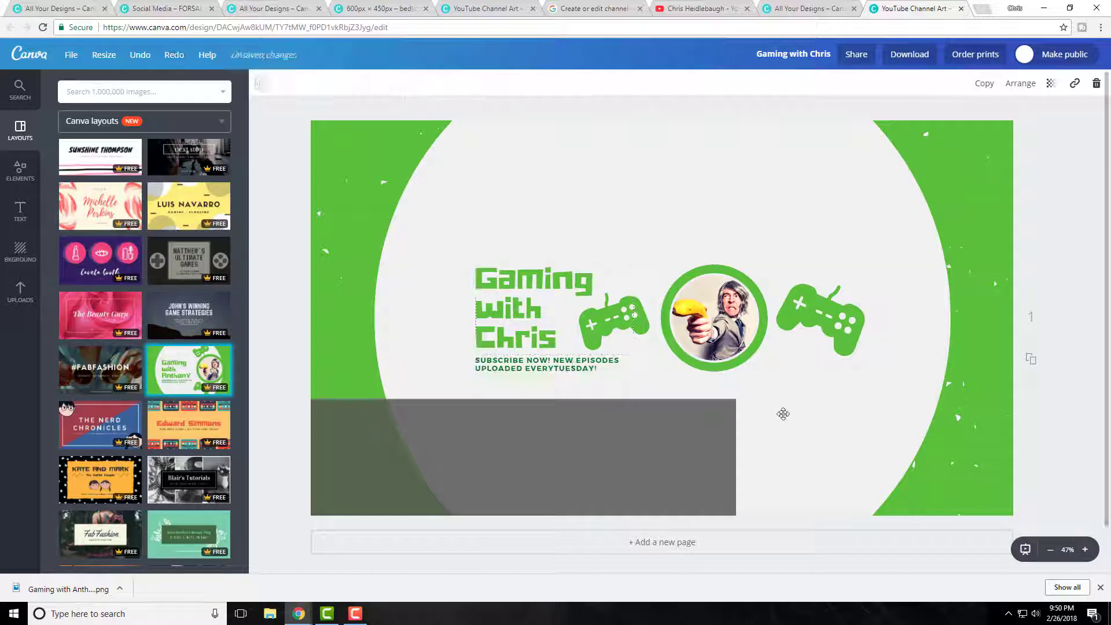
drag(696, 406, 742, 432)
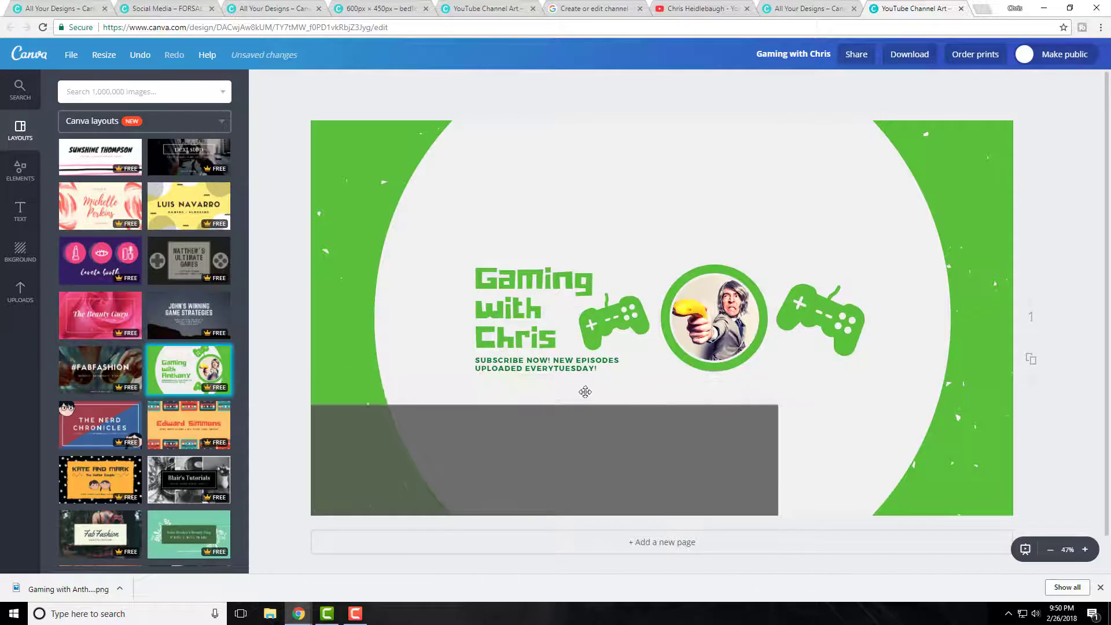
click(554, 368)
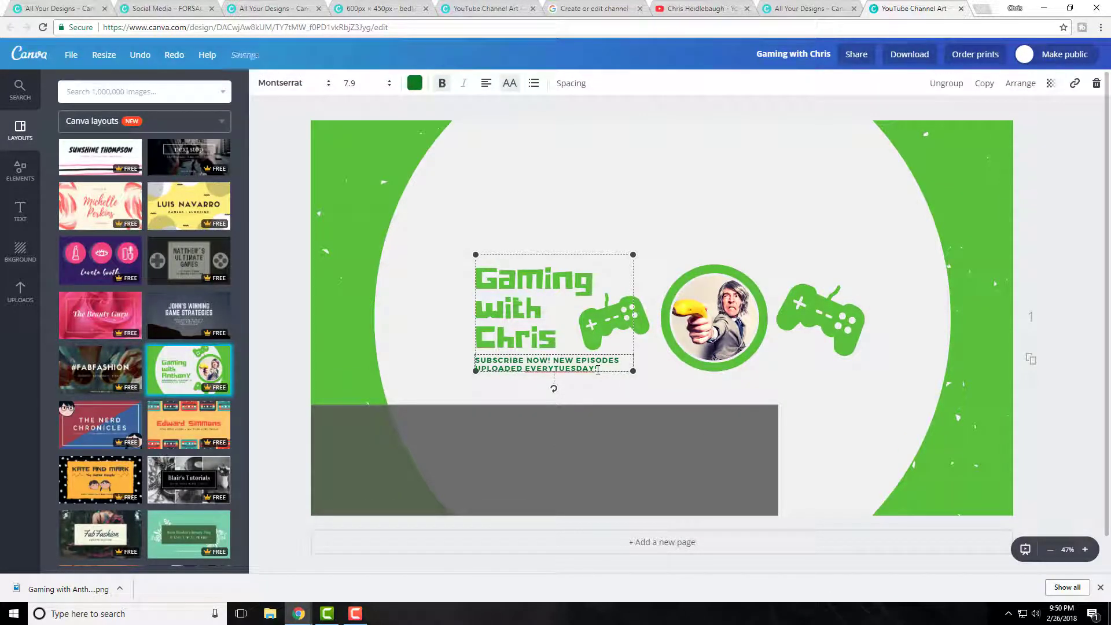
click(554, 369)
drag(859, 411, 863, 411)
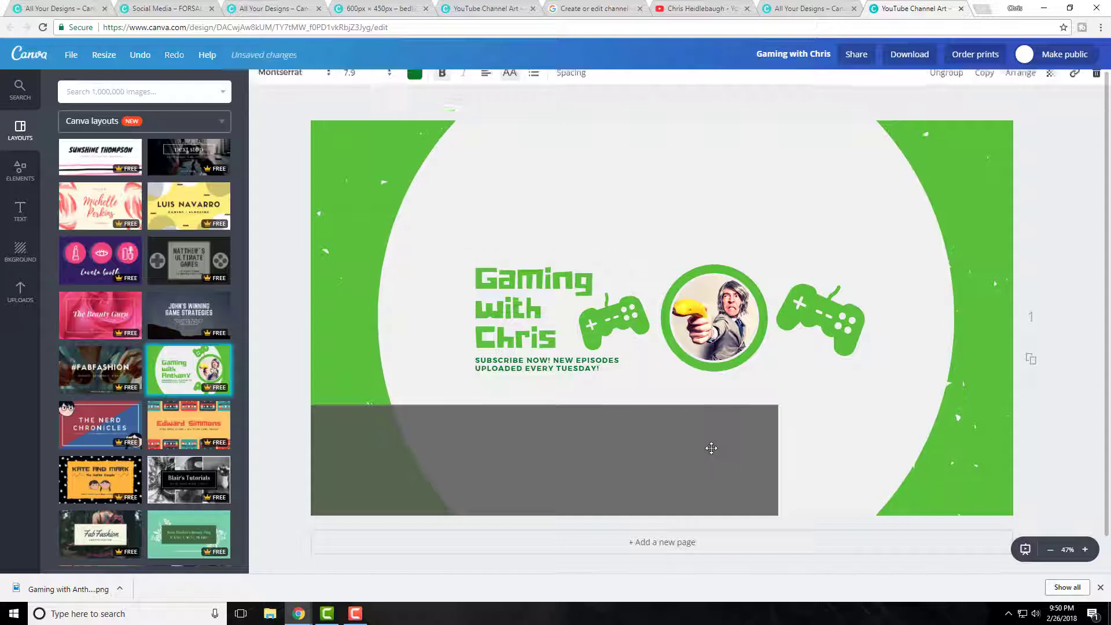
Step: Align the safe area overlay with the canvas for a final check and delete it from the design
drag(712, 449, 944, 167)
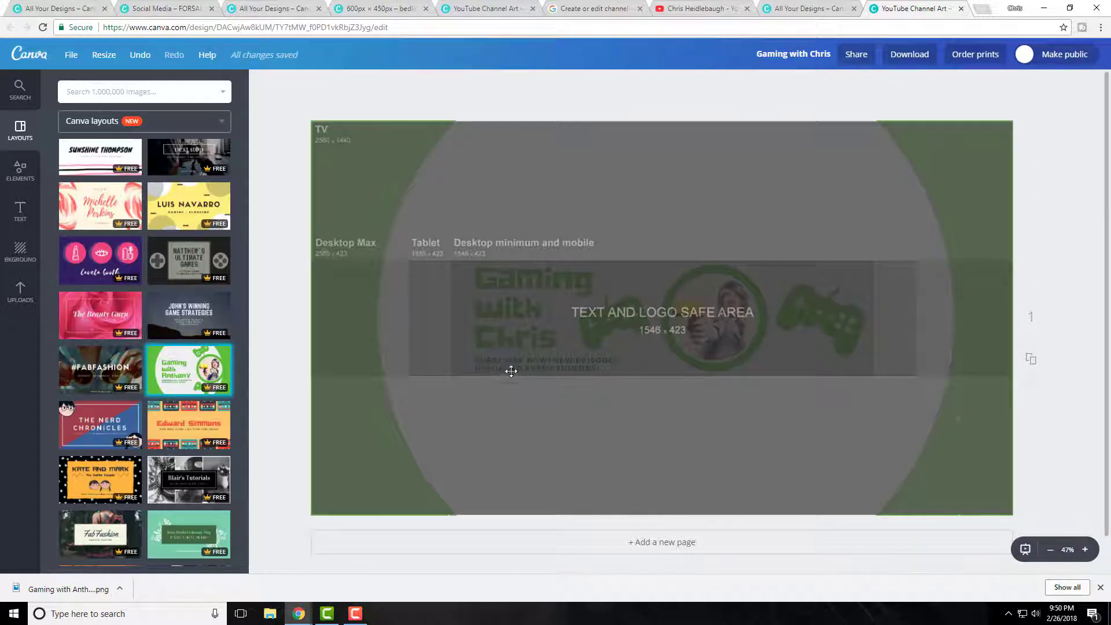
drag(797, 305, 656, 477)
click(1096, 83)
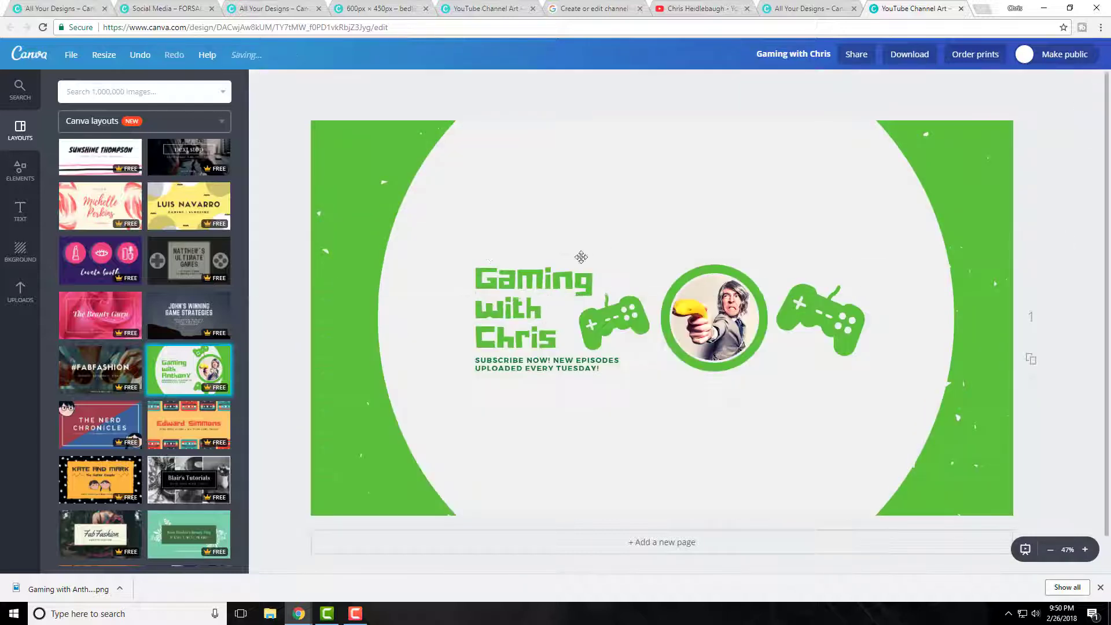
Step: Try a gold colour from the CW palette on the heading text and restore its light green colour
click(491, 264)
click(415, 82)
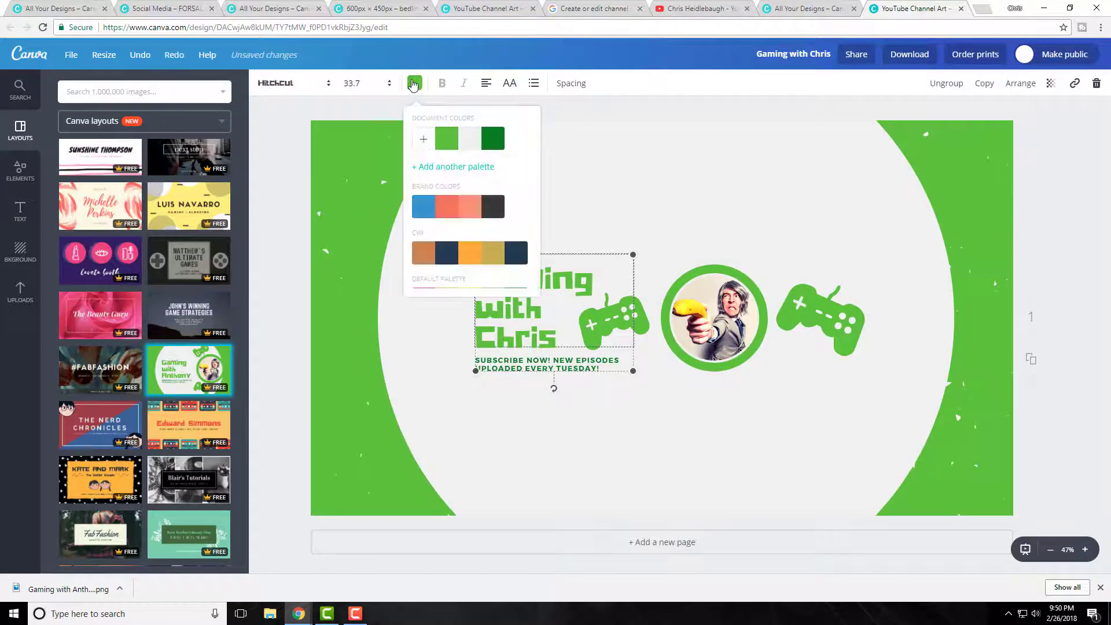
click(493, 261)
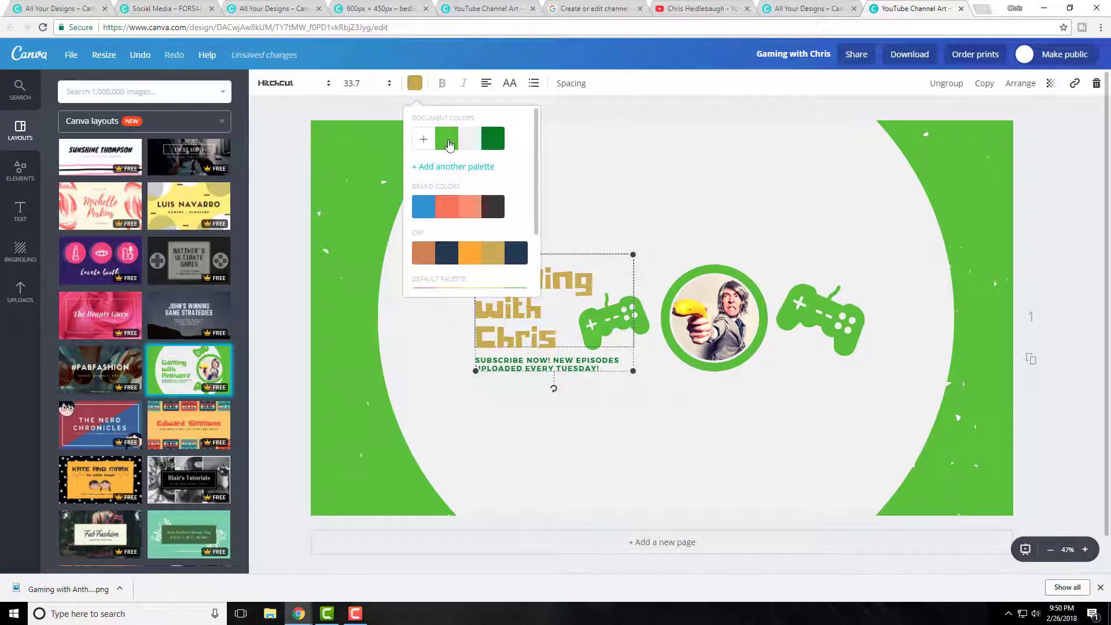
click(447, 141)
click(647, 233)
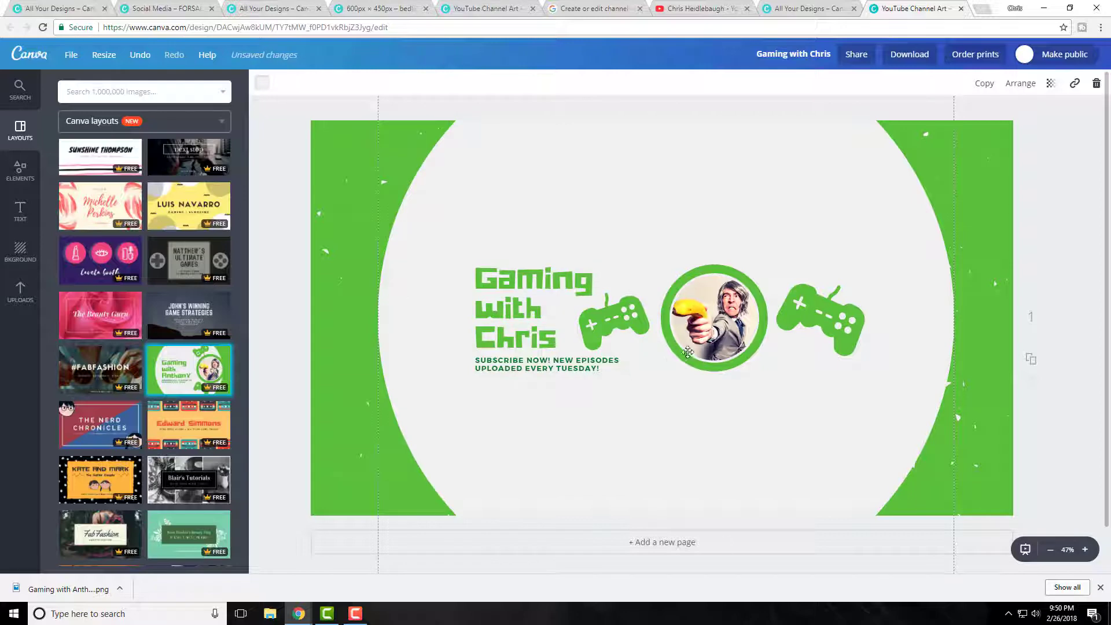
click(706, 318)
double_click(712, 315)
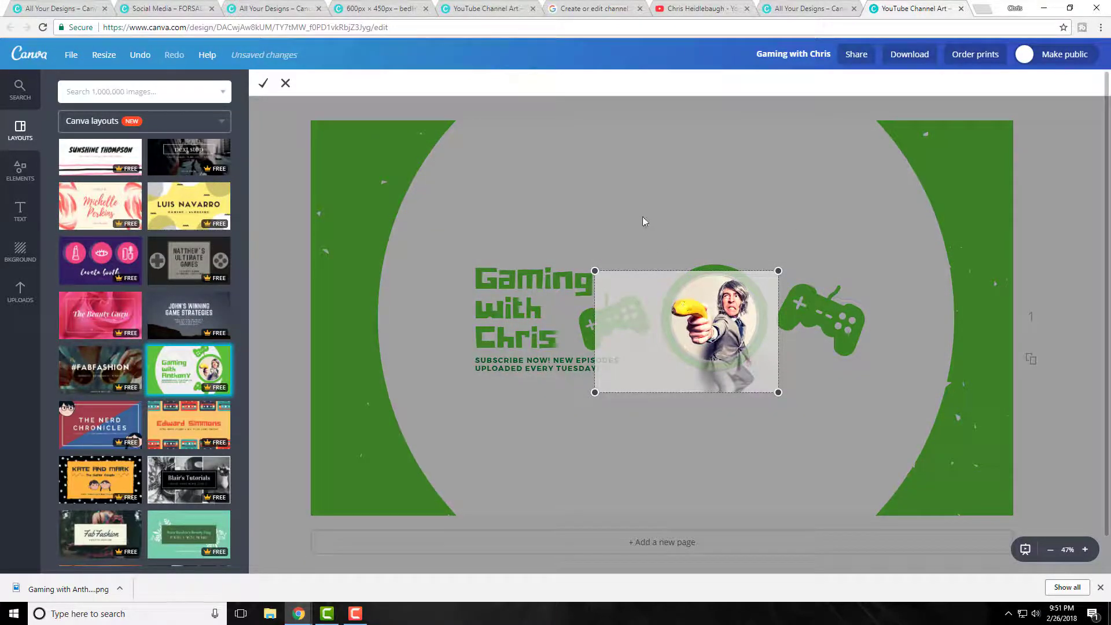
click(285, 83)
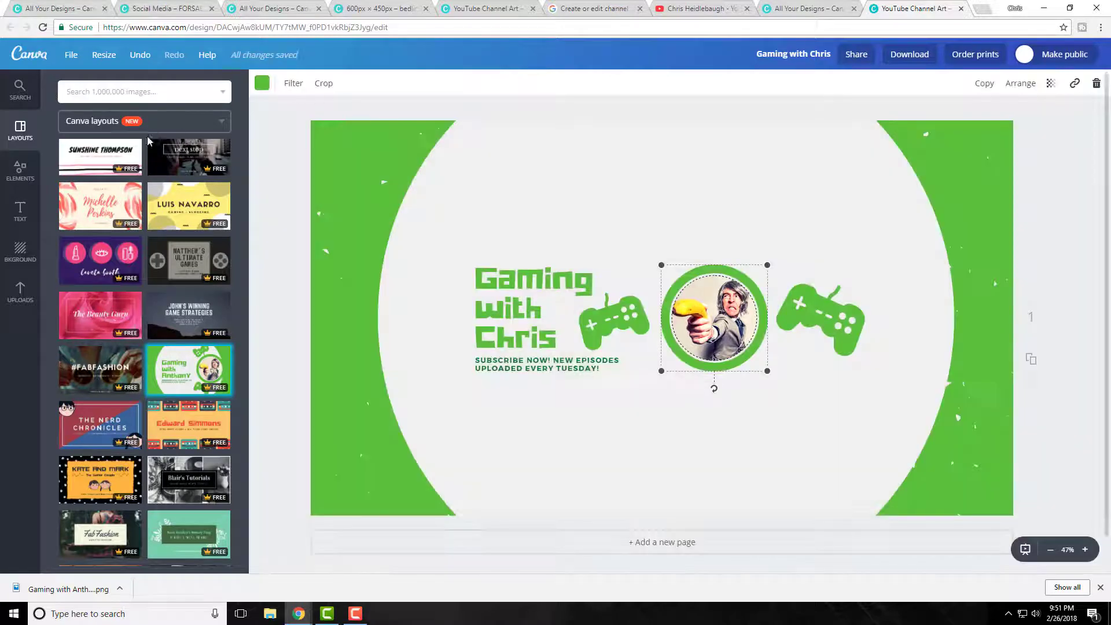
Step: Replace the photo in the circular frame with the uploaded portrait of the man in the plaid shirt
click(22, 297)
scroll(197, 324, down, 10)
click(206, 153)
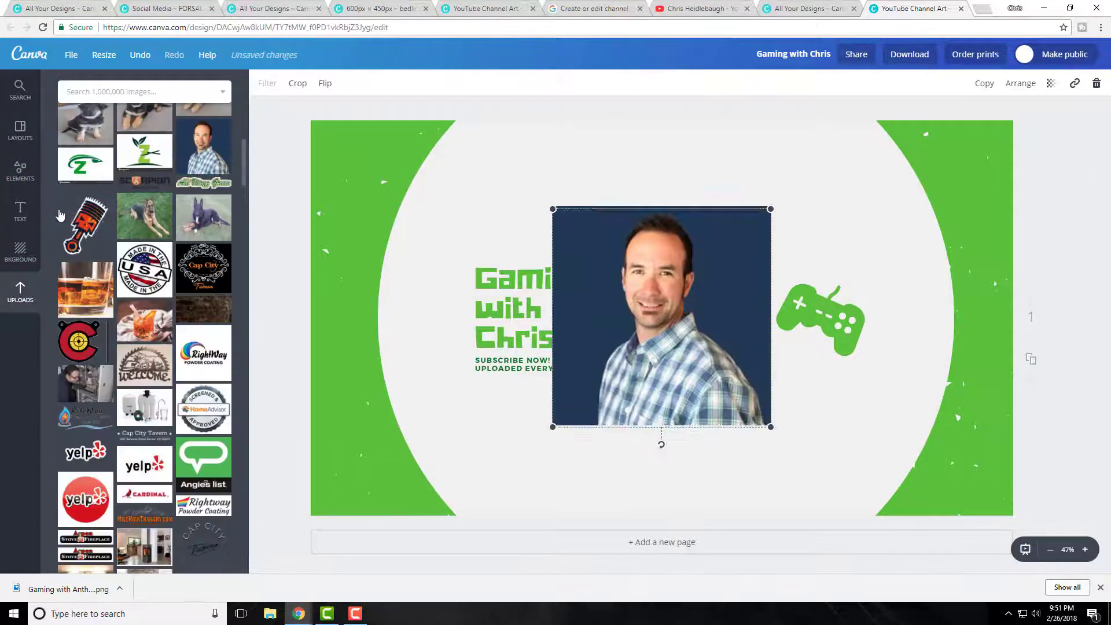
click(19, 169)
drag(707, 317, 739, 344)
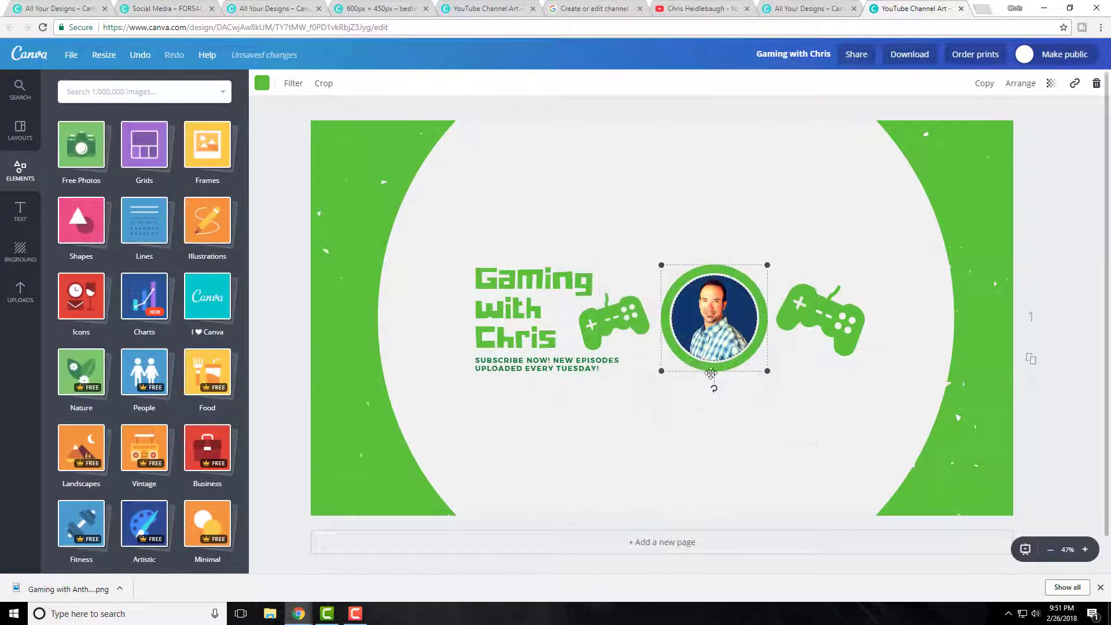
click(808, 414)
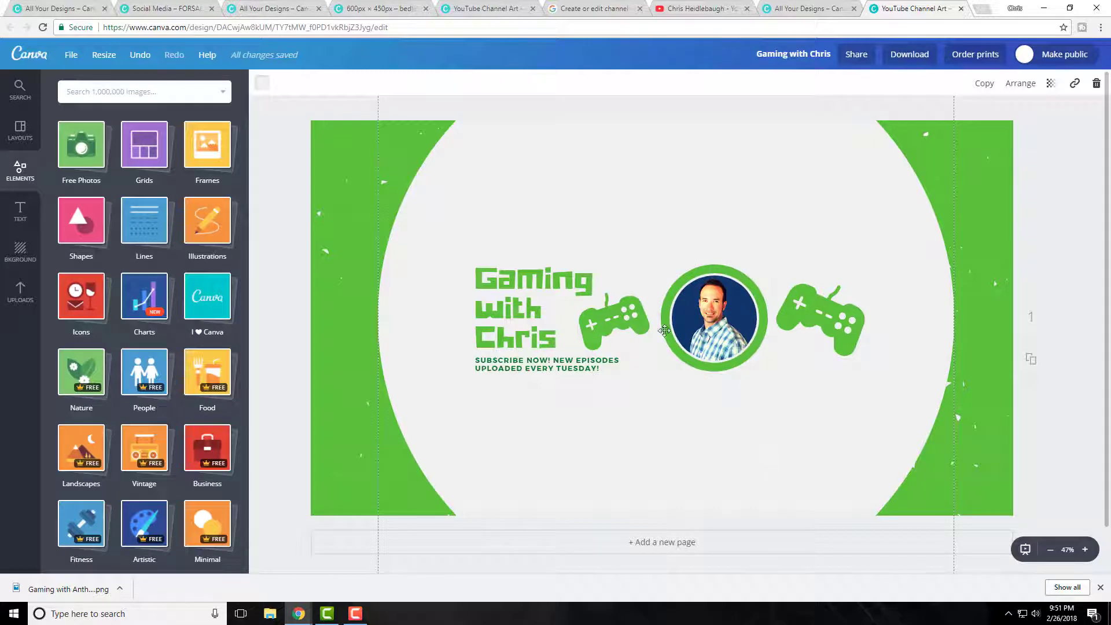
Step: Enlarge the portrait inside the circular frame and reposition it so the face and shoulders fill the circle
double_click(699, 319)
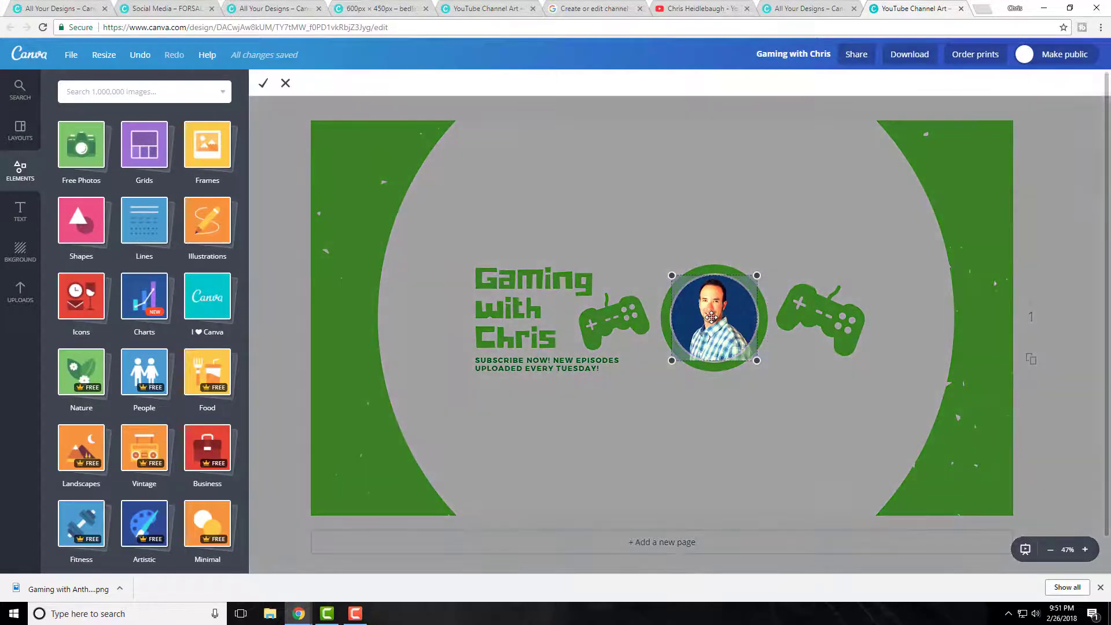
drag(757, 276, 818, 216)
drag(719, 322, 692, 377)
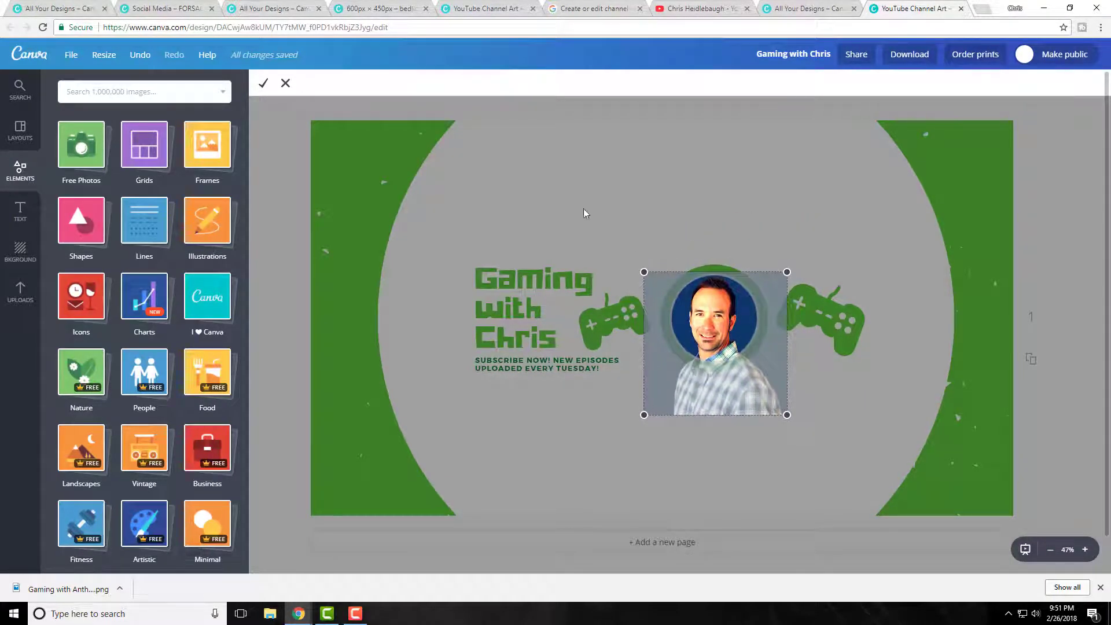
click(653, 404)
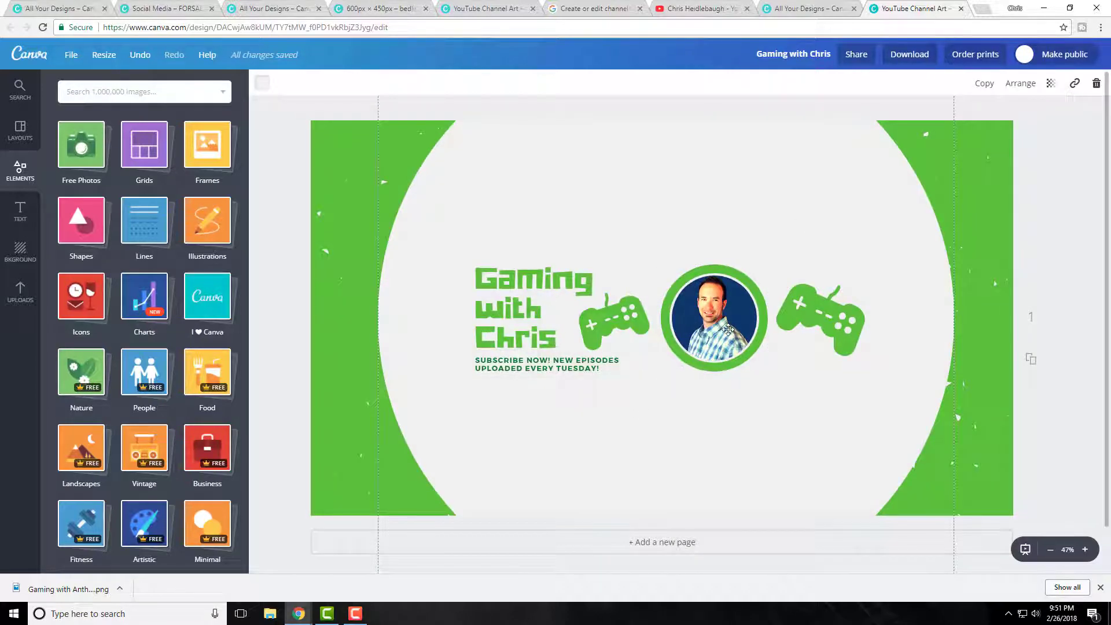
Step: Check the available download file types with PNG (Recommended) selected and close the download options
click(914, 55)
click(881, 114)
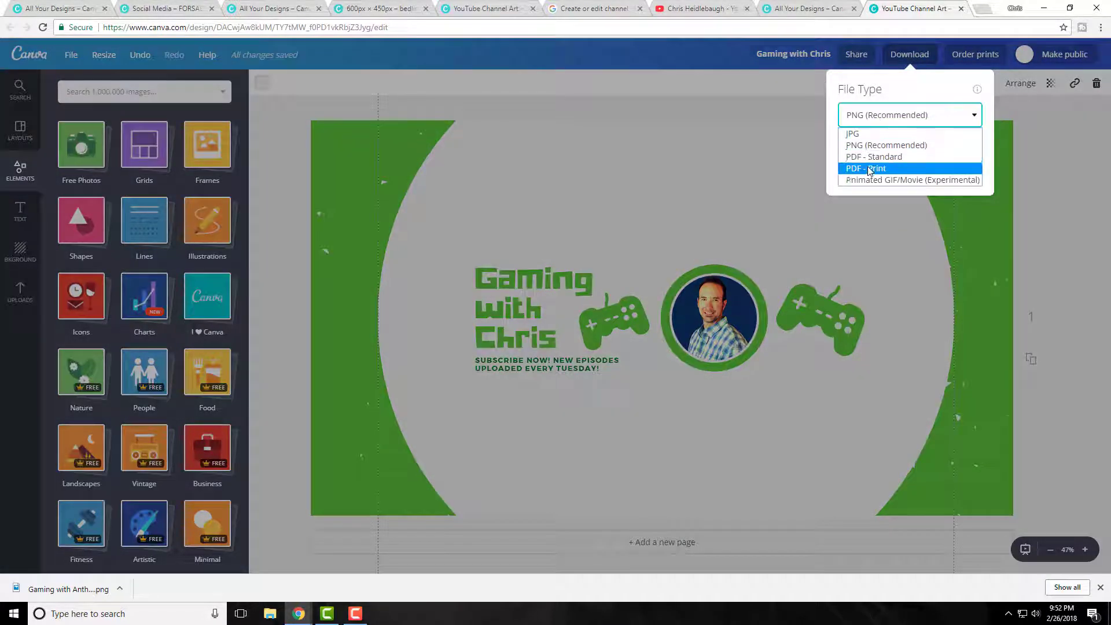
click(869, 146)
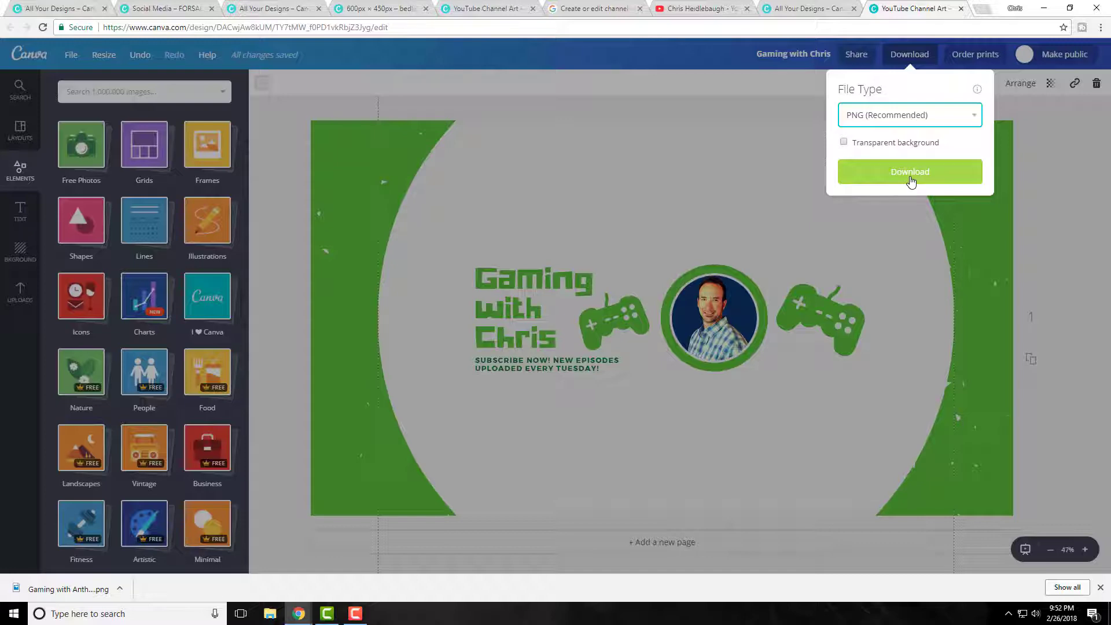
click(717, 177)
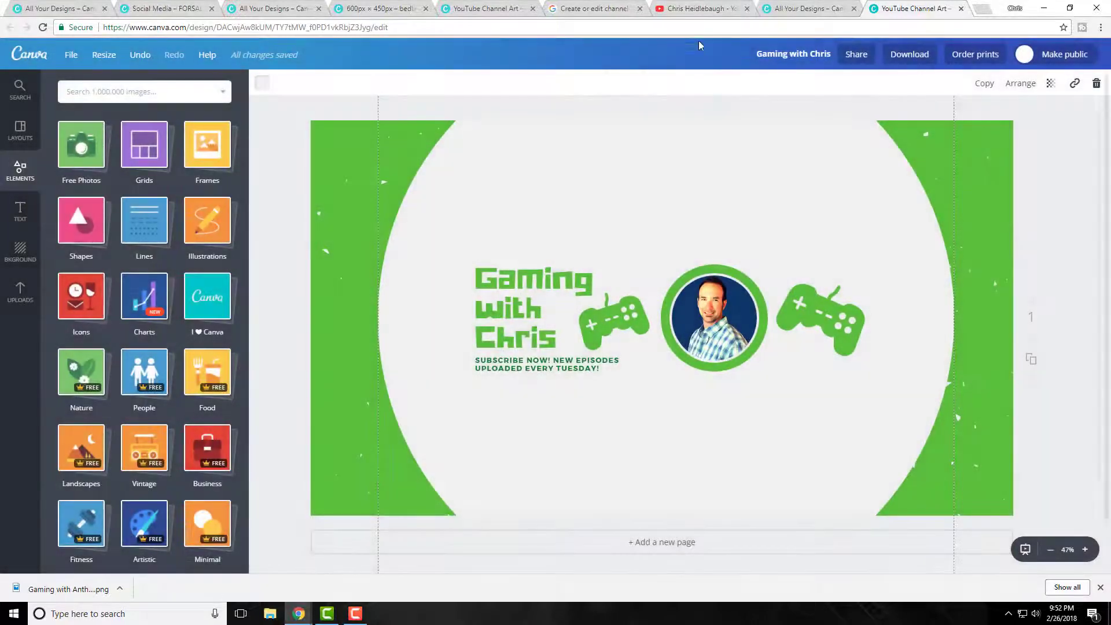
Step: Switch to the YouTube channel page, upload the downloaded gaming banner PNG as channel art, apply it, and reload the page
click(700, 8)
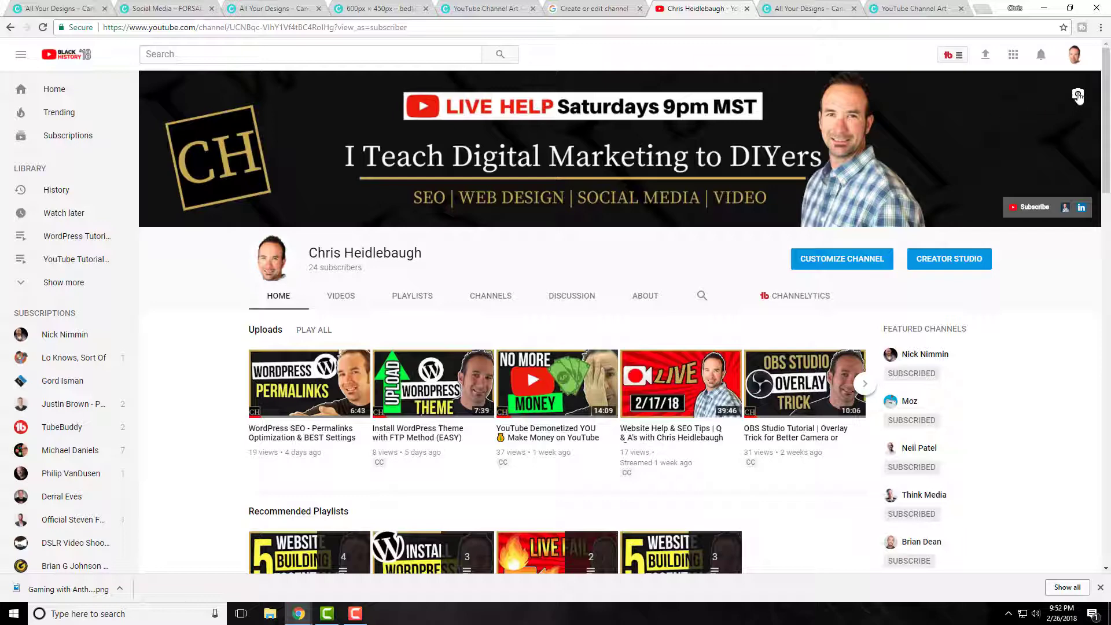
click(1078, 94)
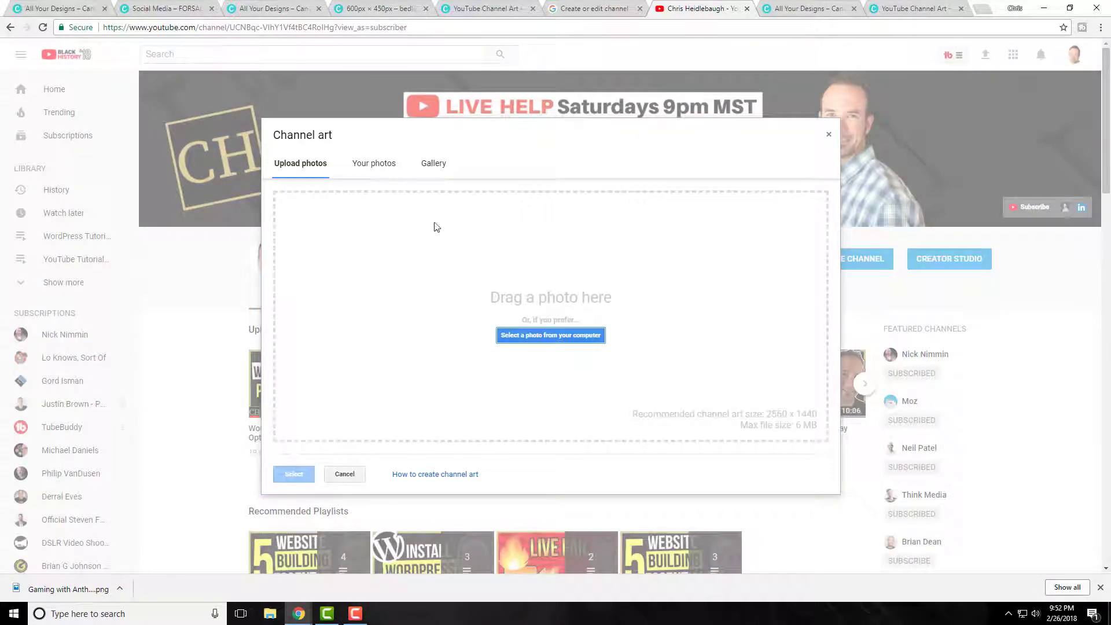
drag(68, 589, 547, 348)
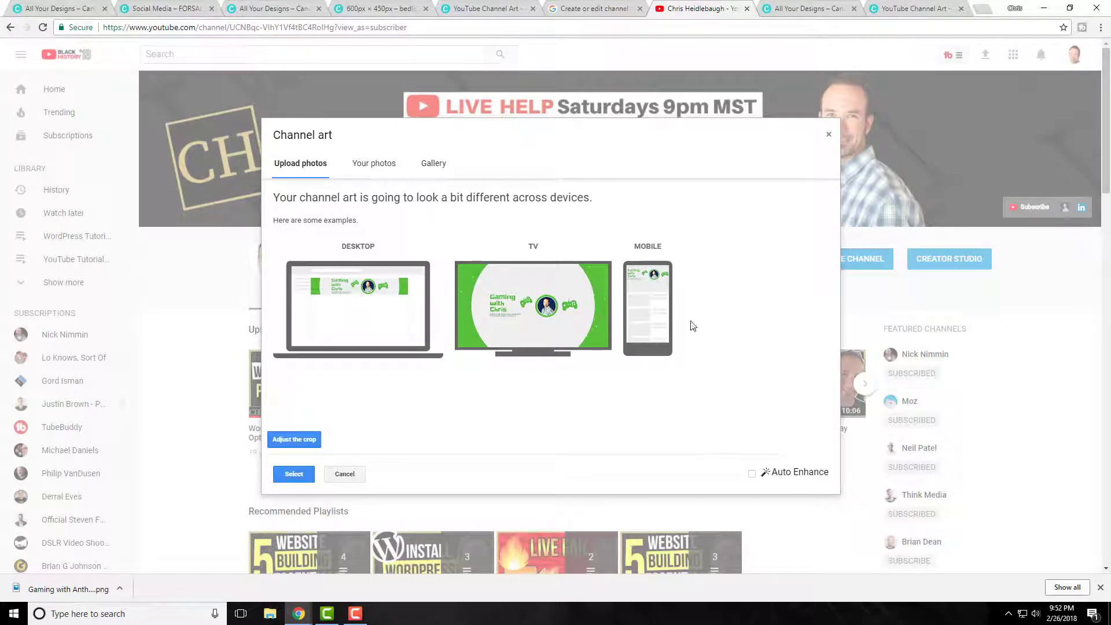
click(293, 472)
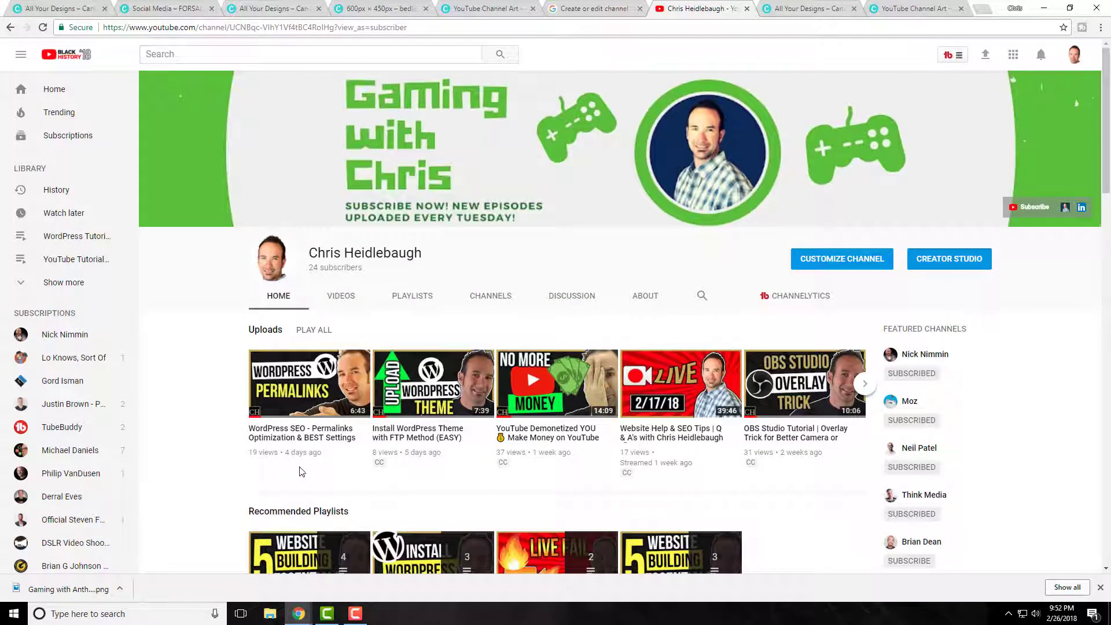
click(45, 28)
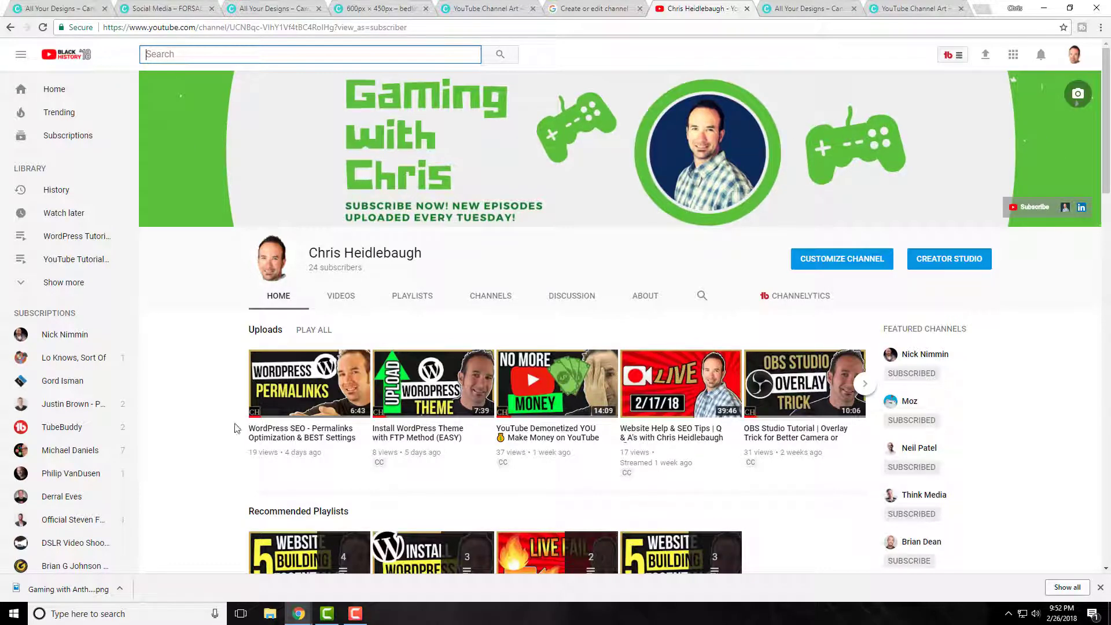
Step: Switch to the Canva design, nudge the large light circle slightly left, and return to the YouTube channel page to examine the banner
click(911, 12)
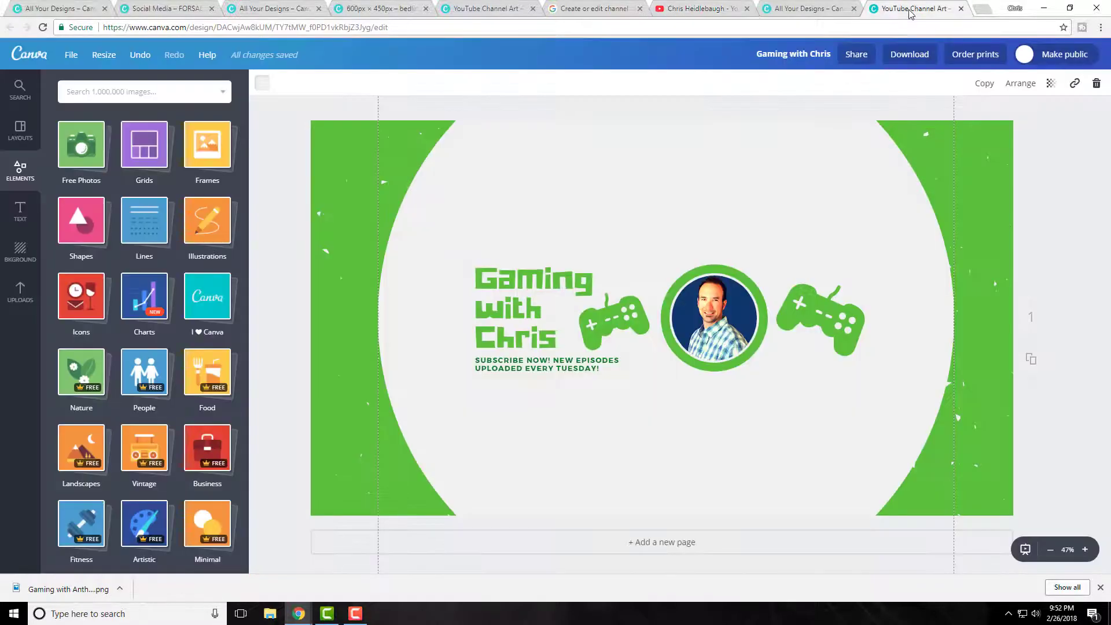
drag(391, 430, 386, 431)
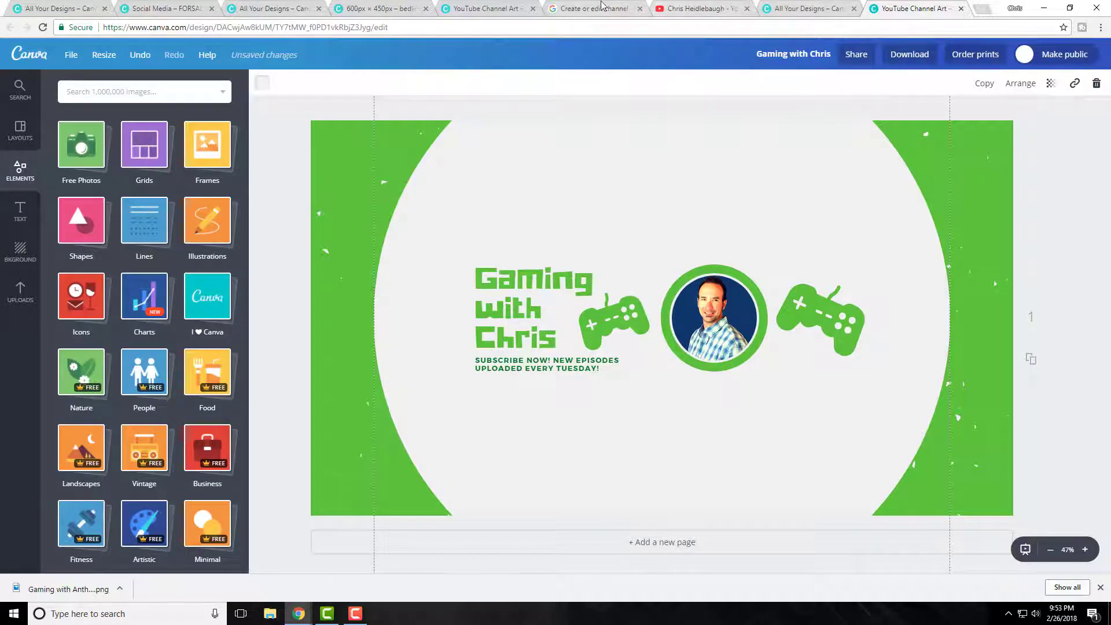
click(692, 8)
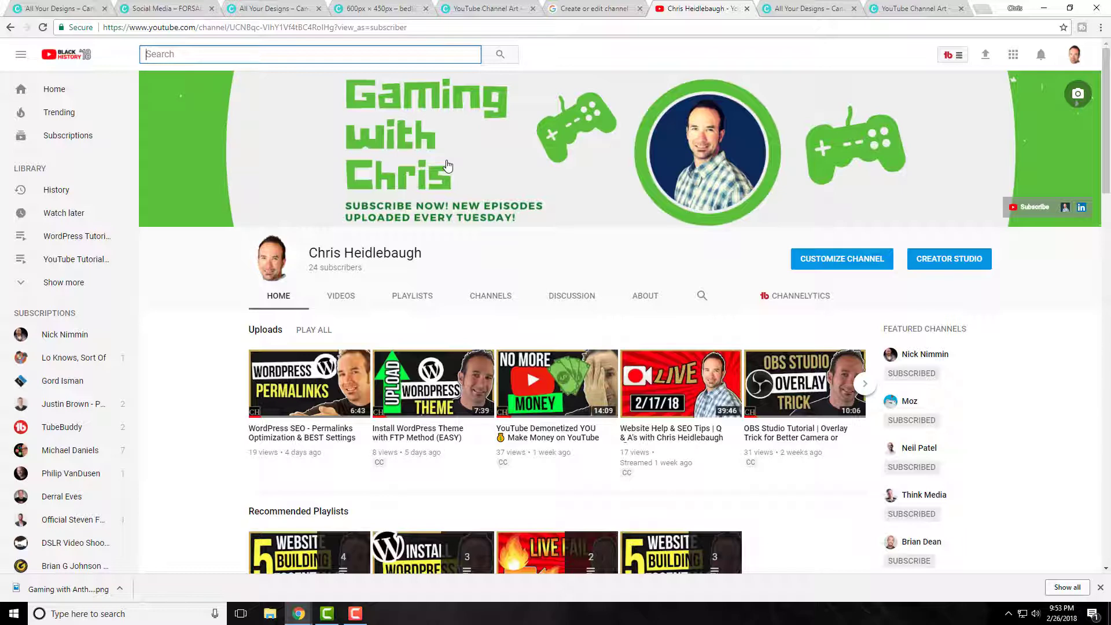
Step: Return to the Canva design and remove the large light circle covering the green speckled background
click(920, 10)
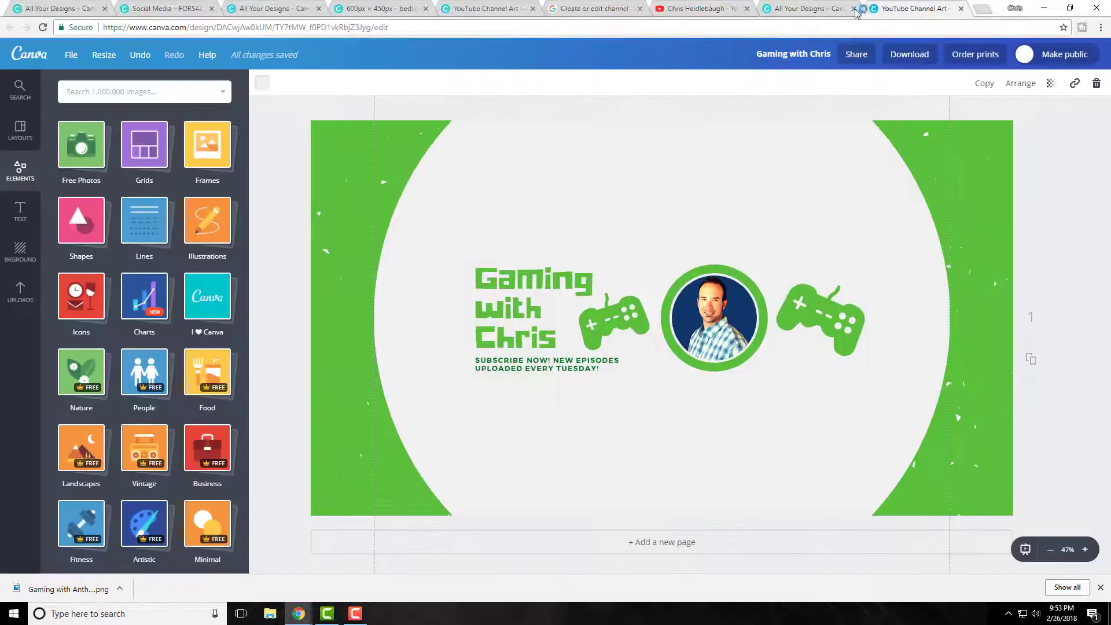
click(805, 10)
click(921, 9)
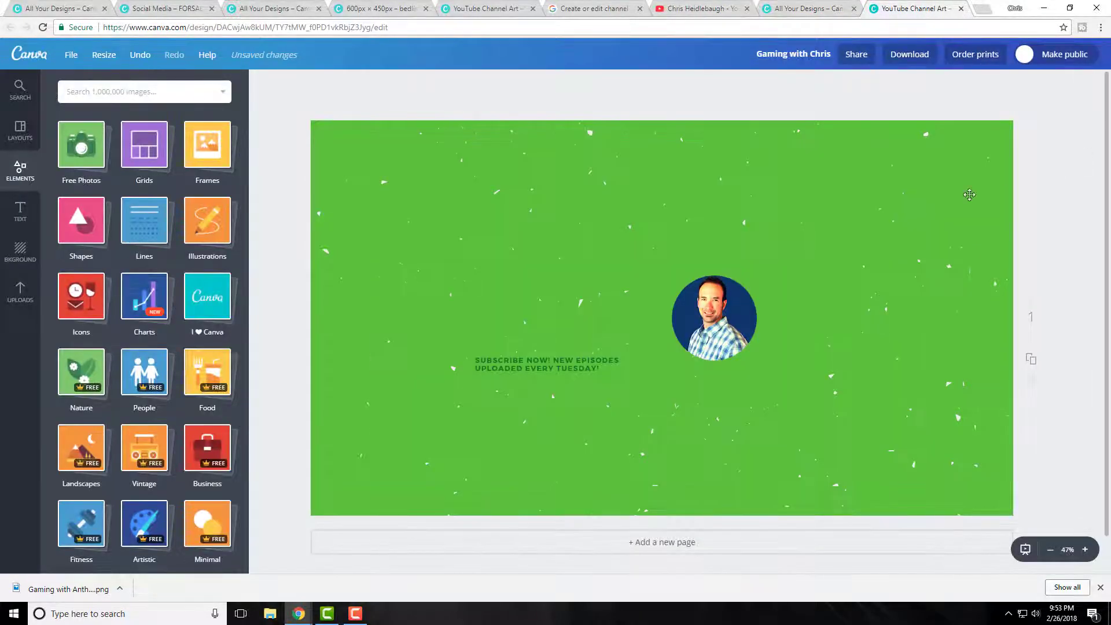
click(969, 195)
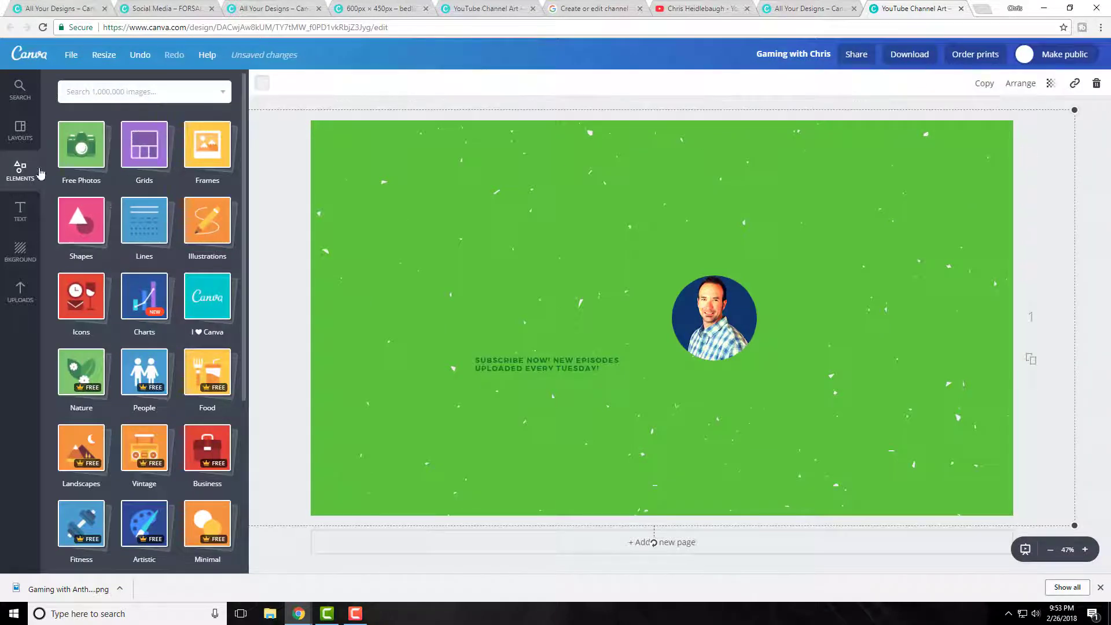
Step: Browse the Canva layouts, replace the page content with The LA Makeup Institute palette layout, and open that layout's purchase details
click(20, 130)
scroll(165, 277, down, 10)
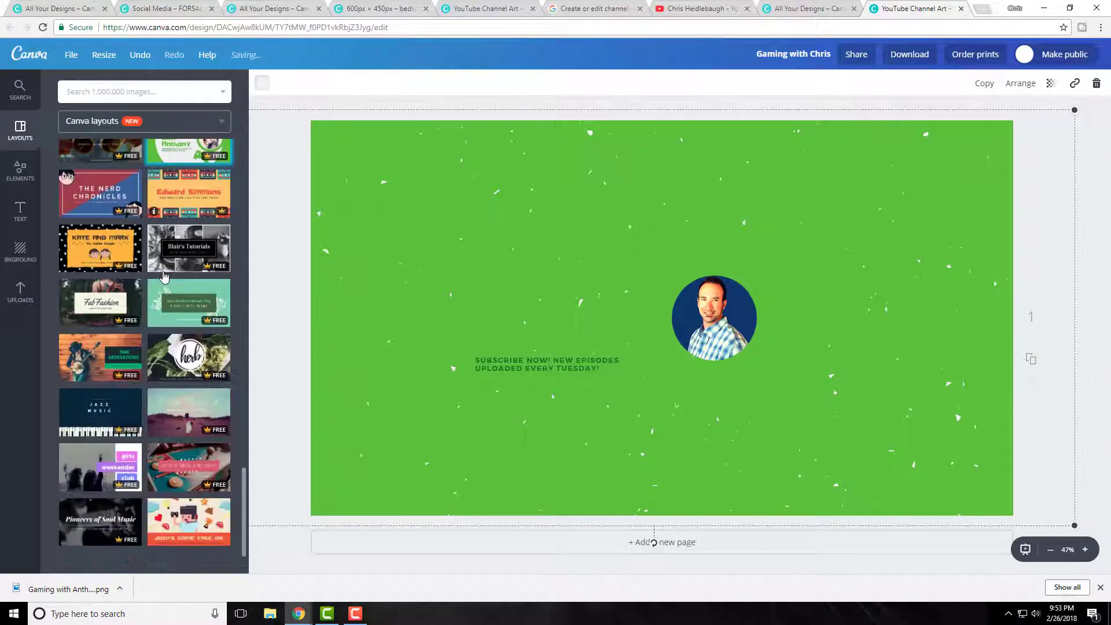
scroll(165, 278, down, 5)
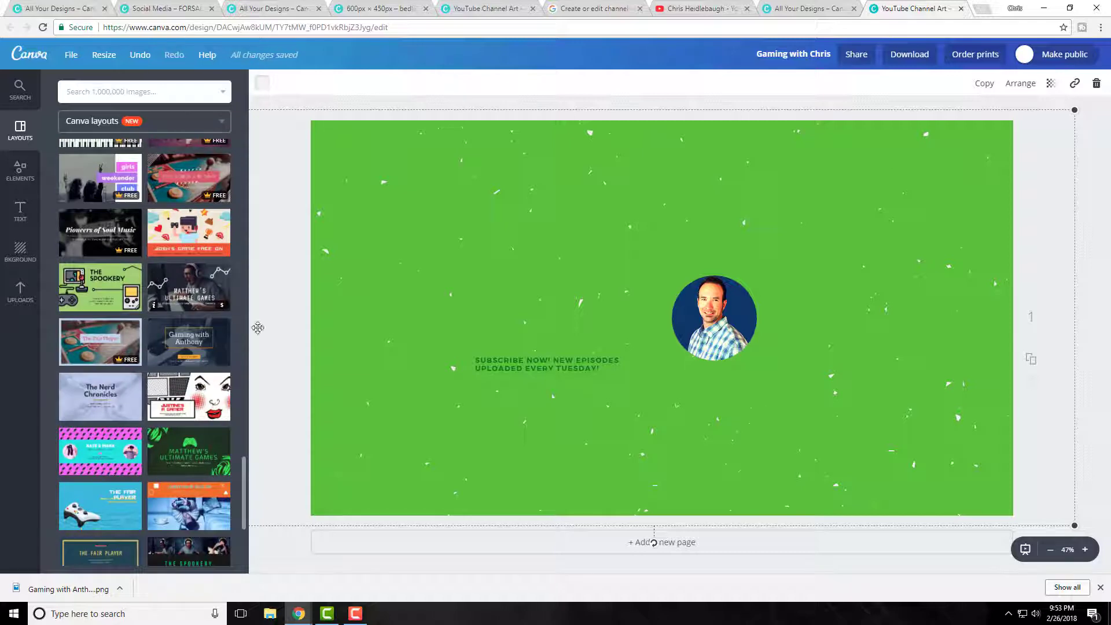
scroll(209, 346, down, 5)
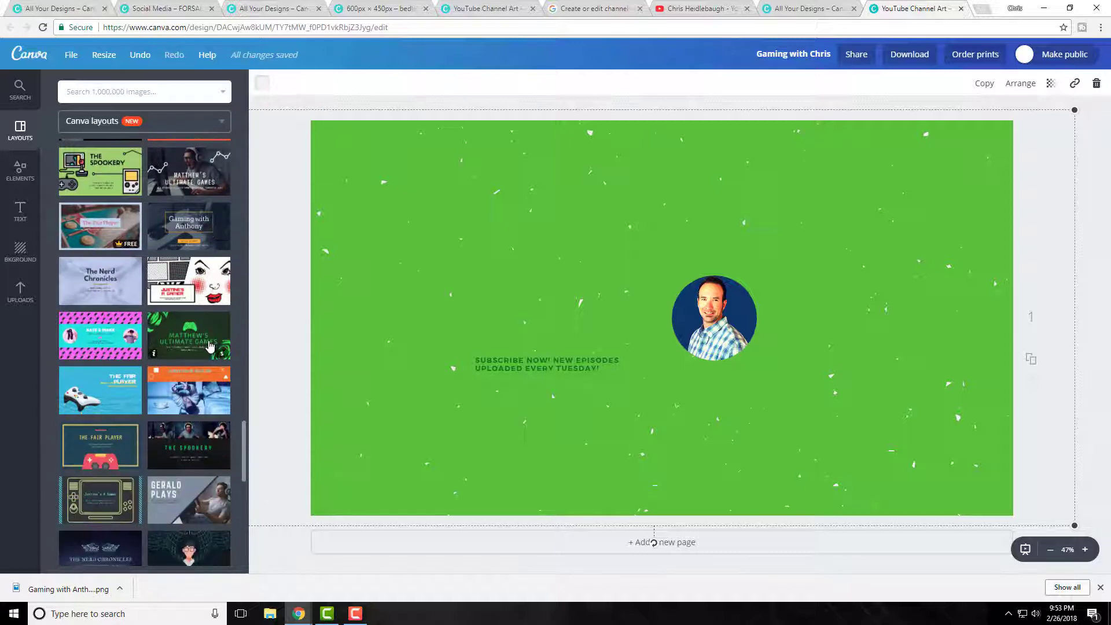
scroll(210, 345, down, 7)
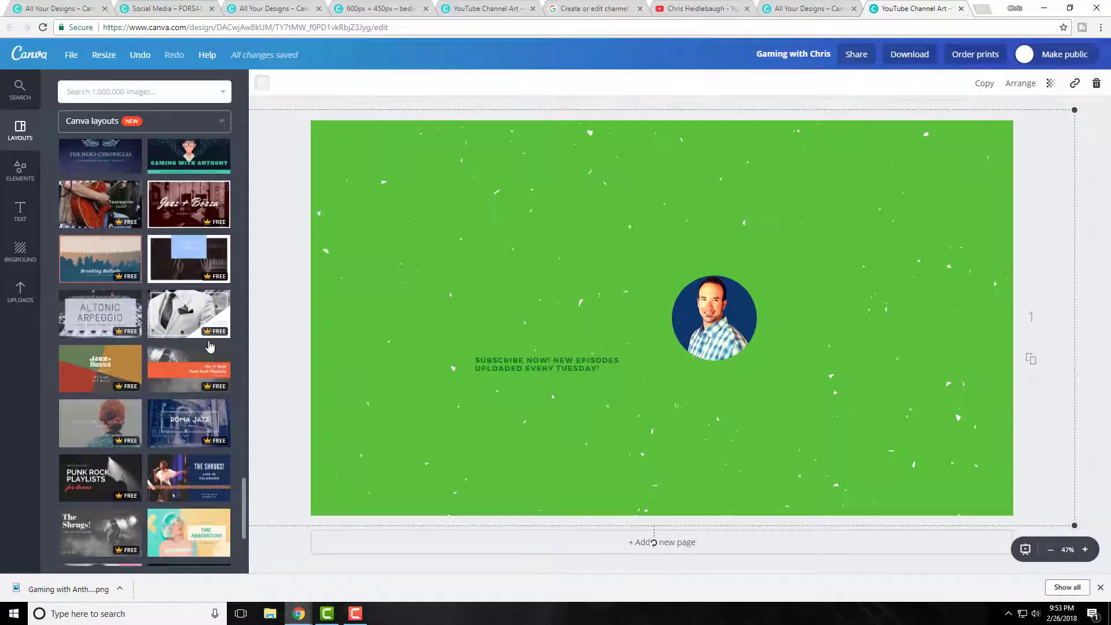
scroll(209, 346, down, 2)
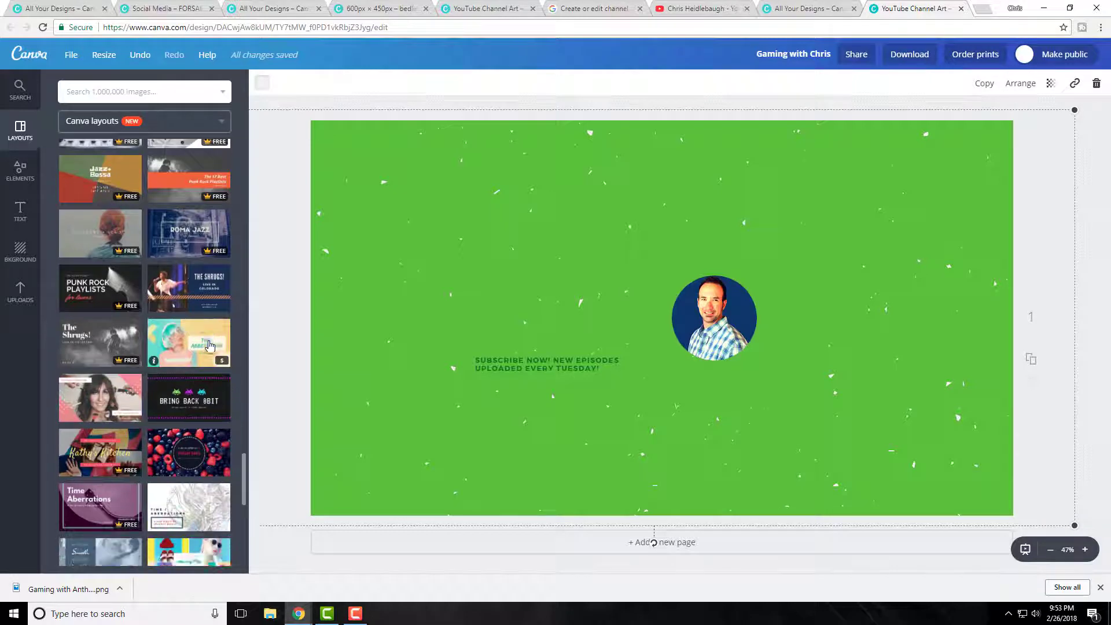
scroll(210, 346, down, 4)
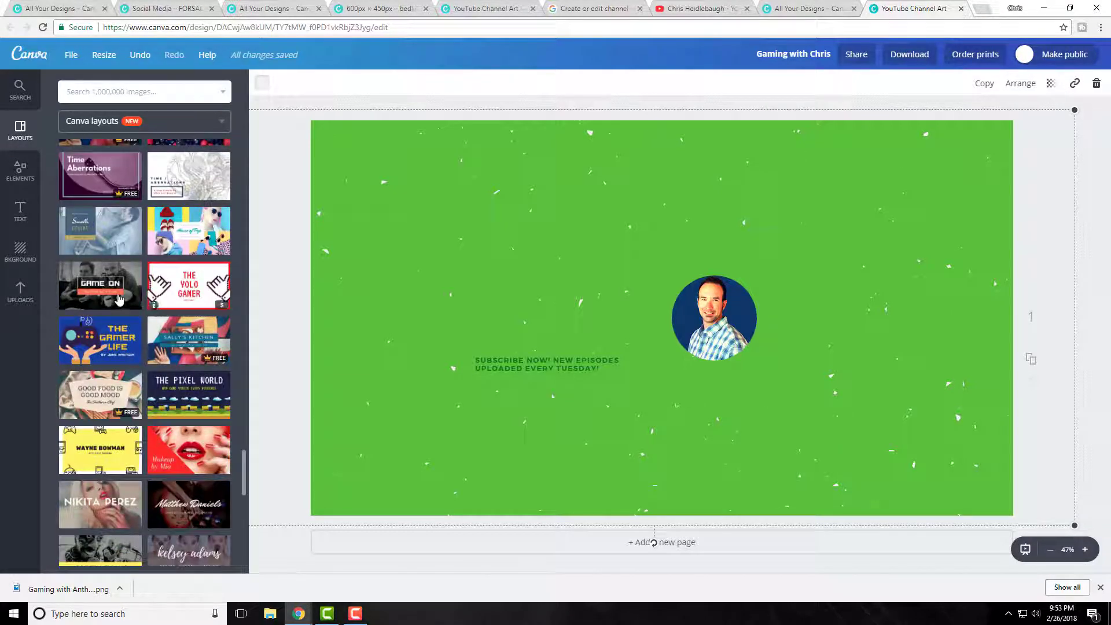
scroll(178, 331, down, 6)
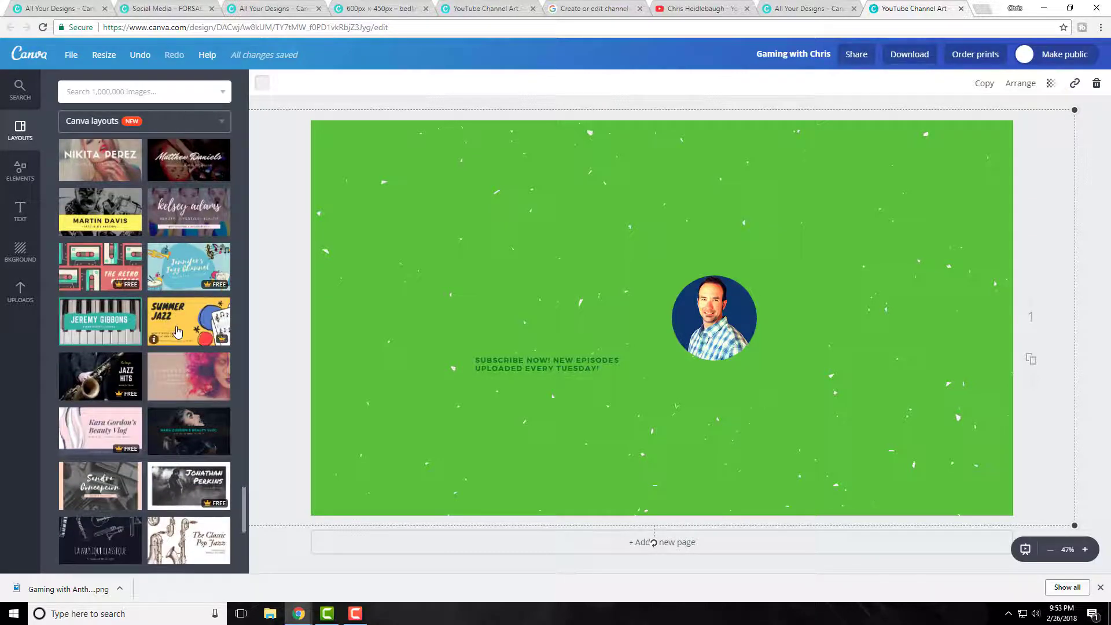
scroll(178, 331, down, 5)
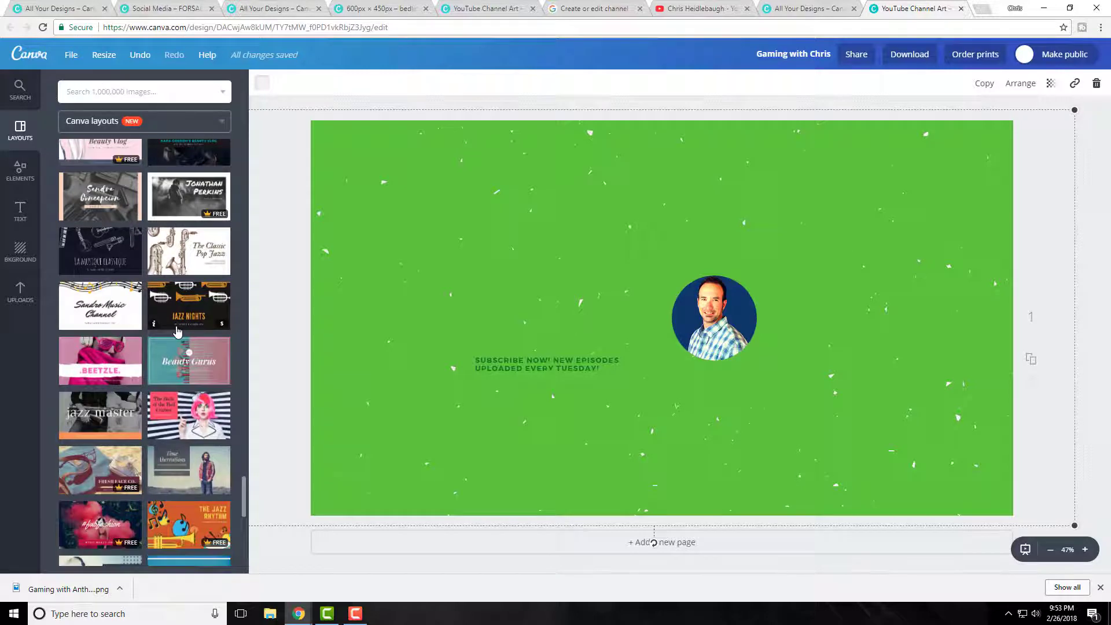
scroll(178, 331, down, 5)
scroll(178, 332, down, 5)
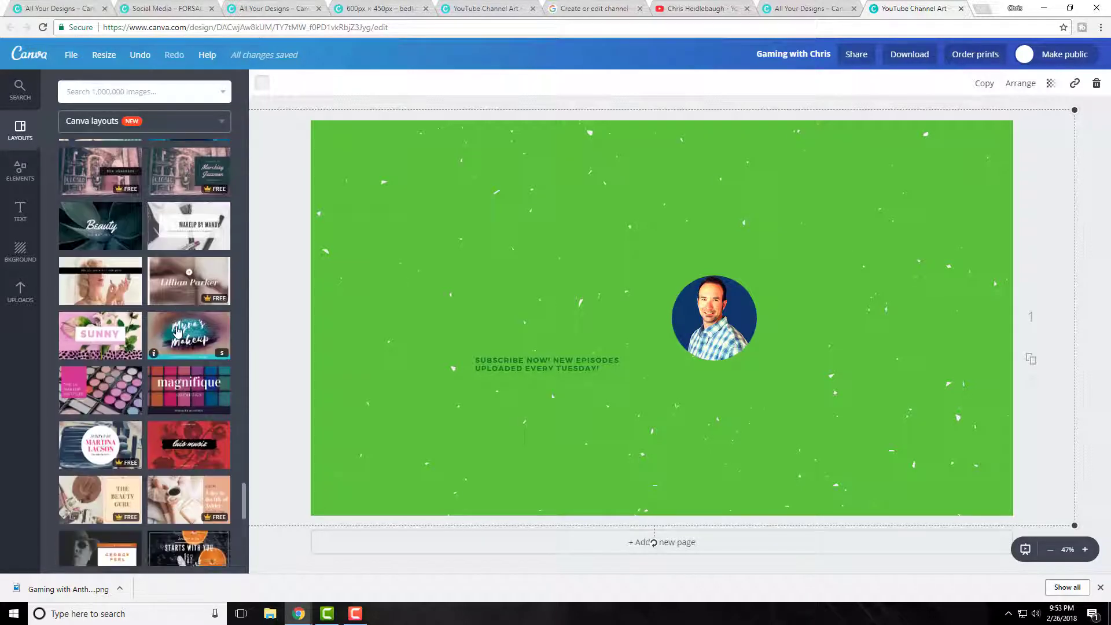
scroll(177, 331, down, 1)
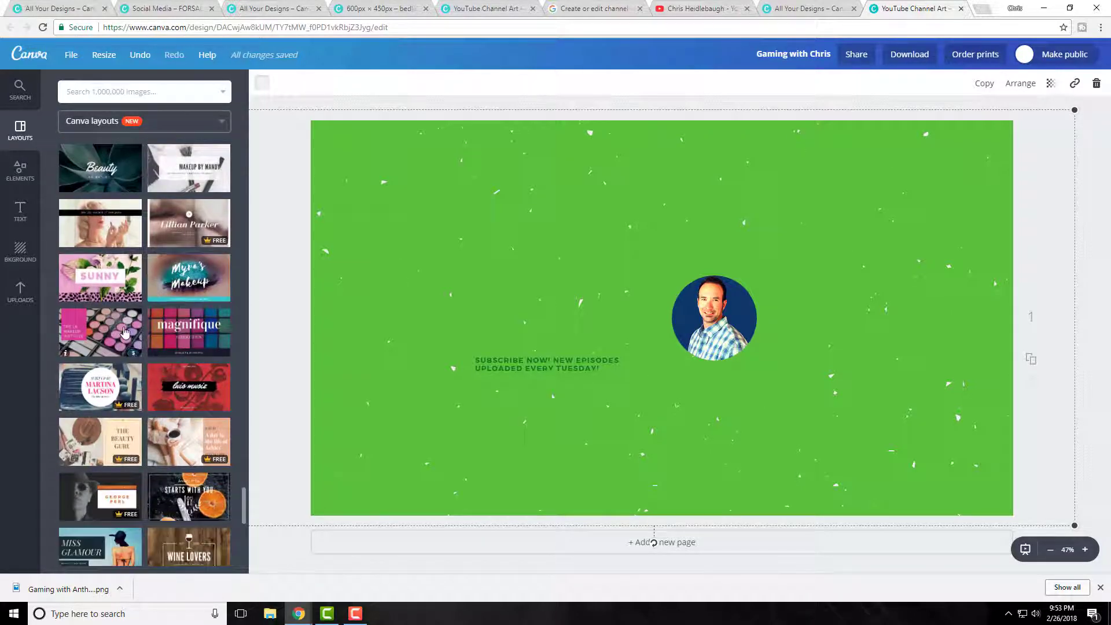
scroll(191, 334, down, 2)
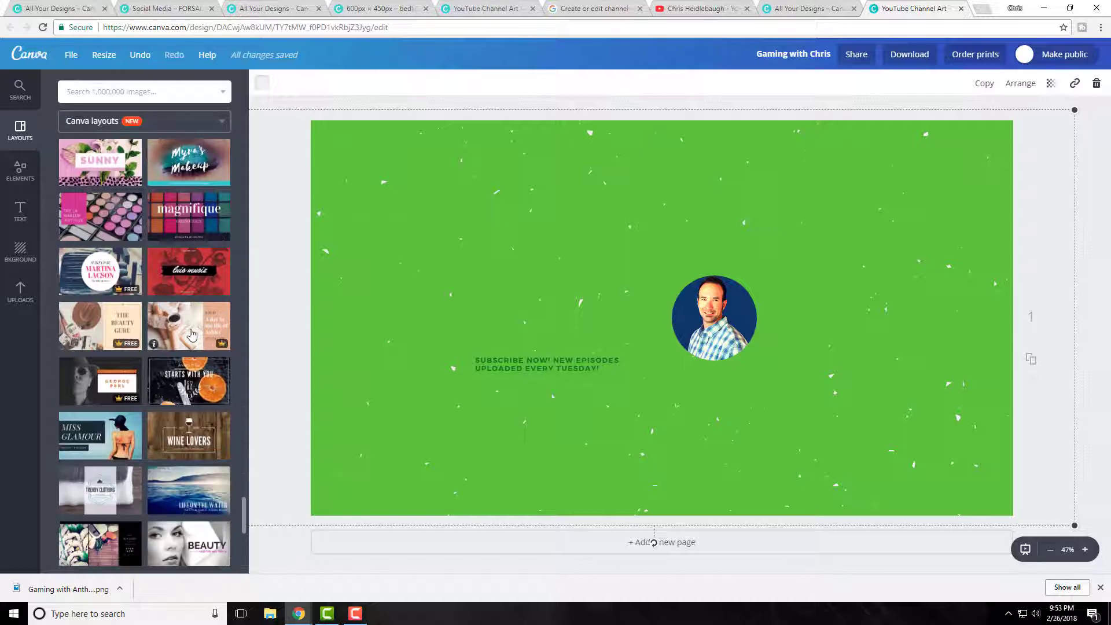
click(100, 217)
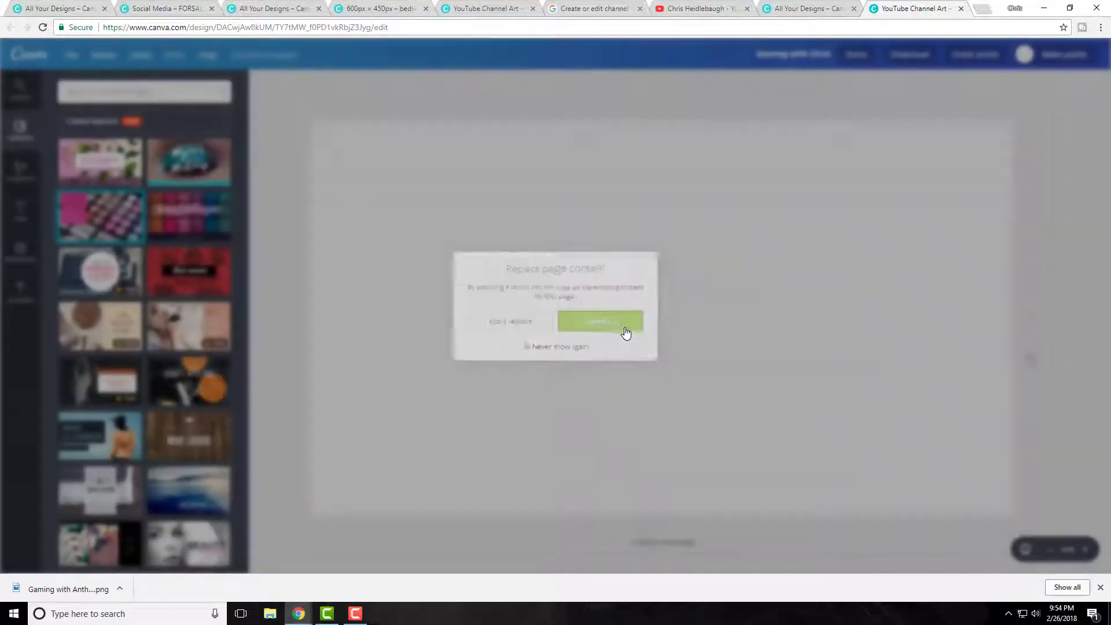
click(625, 329)
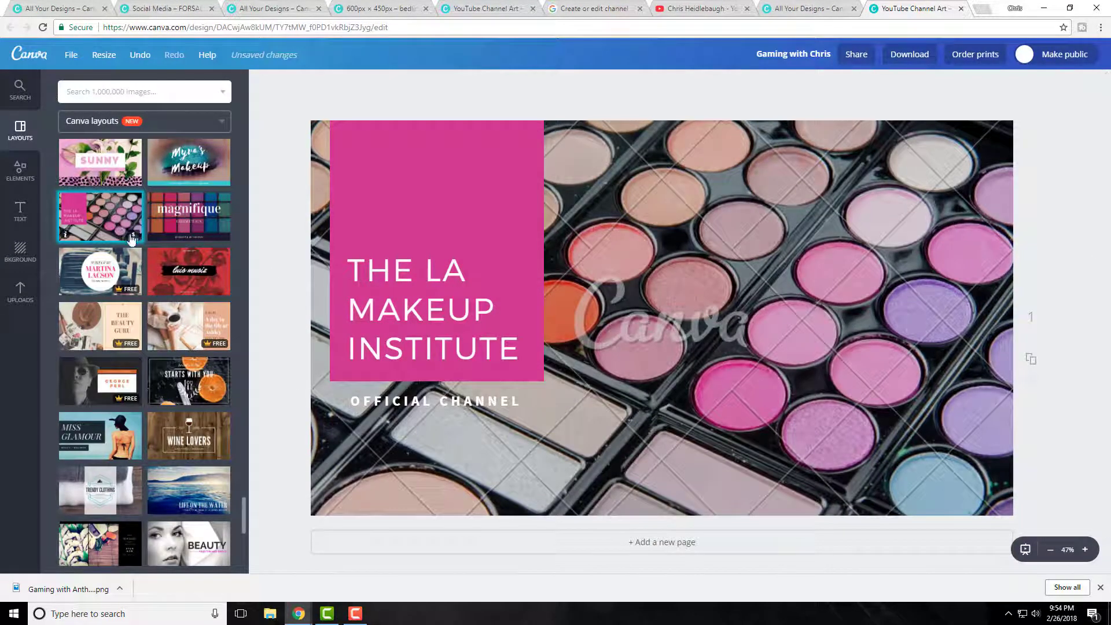
click(66, 235)
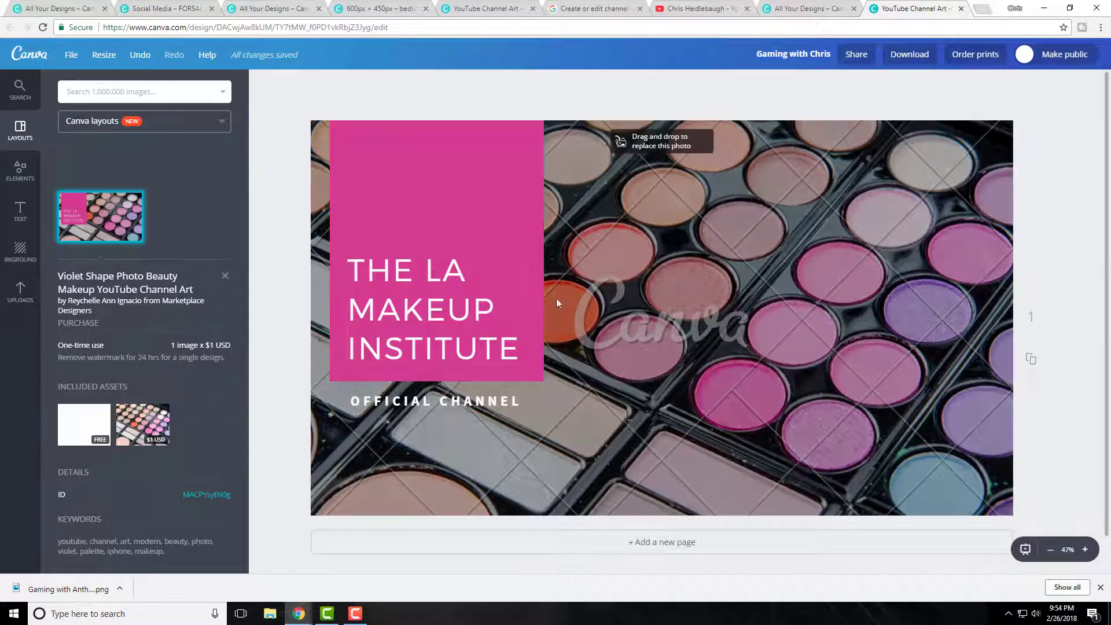
Step: Move the pink rectangle and The LA Makeup Institute title to the banner's horizontal centre, placing the OFFICIAL CHANNEL text just beneath the title
click(450, 208)
drag(433, 271, 679, 277)
drag(531, 226, 755, 230)
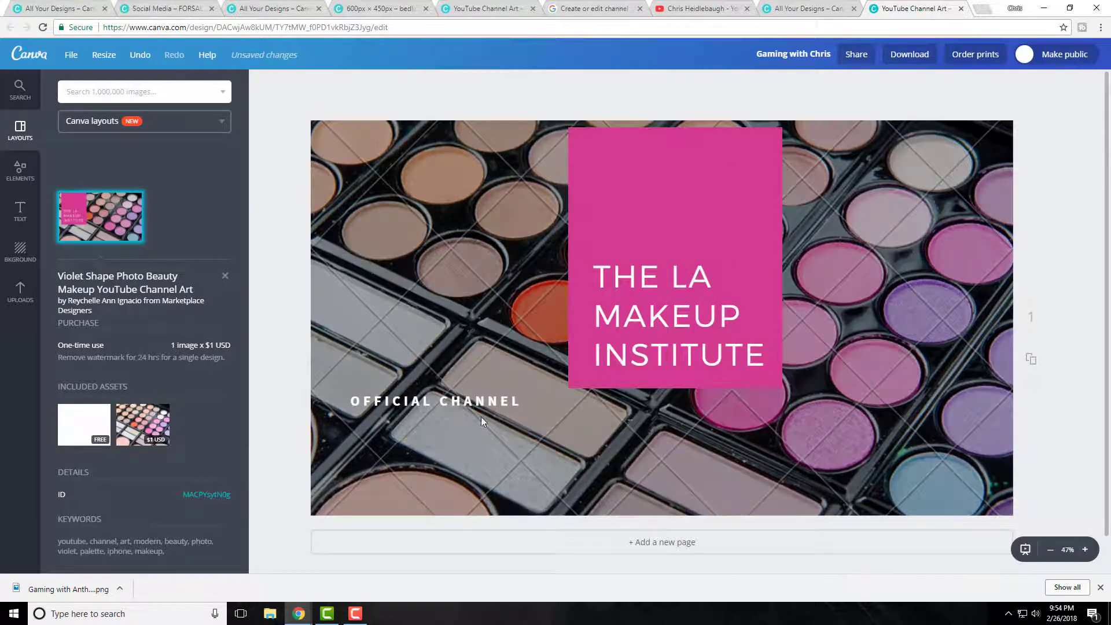
drag(464, 397, 708, 375)
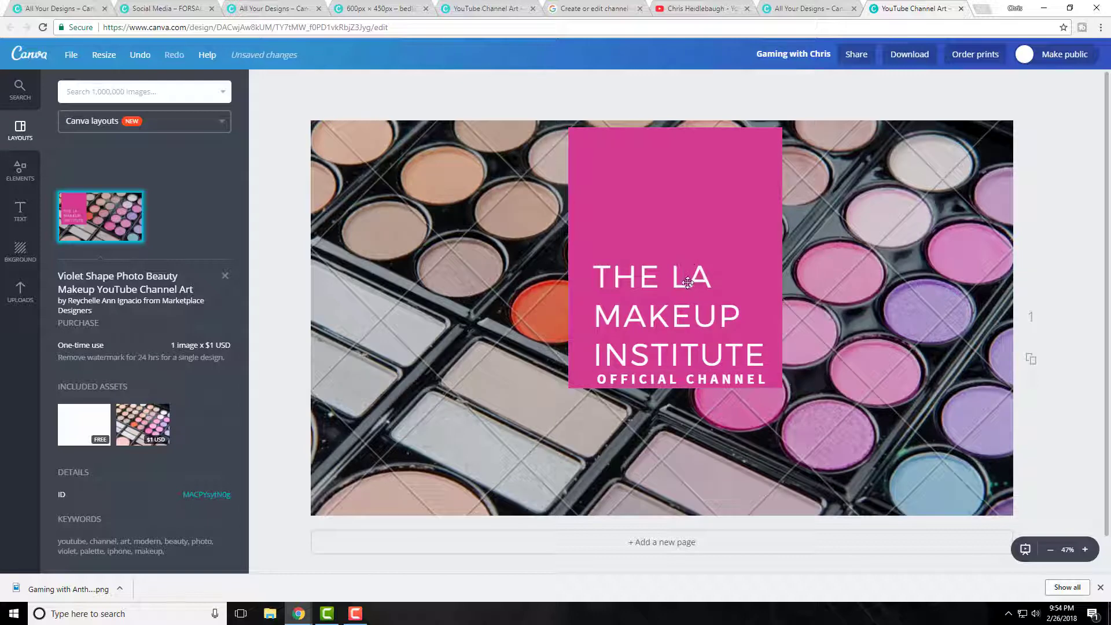